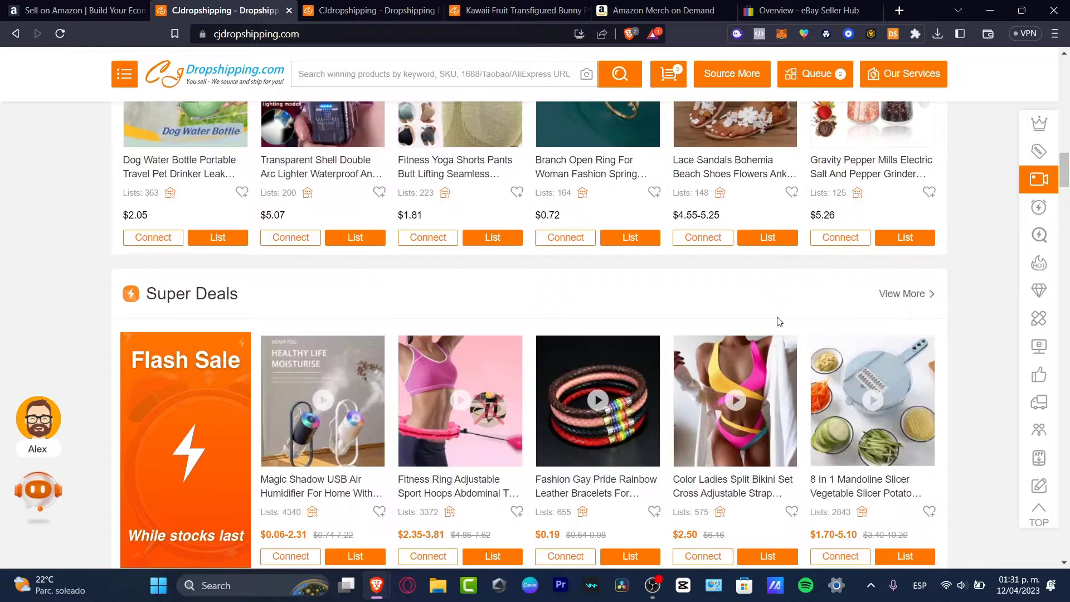
- Review Amazon Seller Central's Start selling page, including the $39.99 monthly plan and seller testimonial
scroll(778, 316, "up", 10)
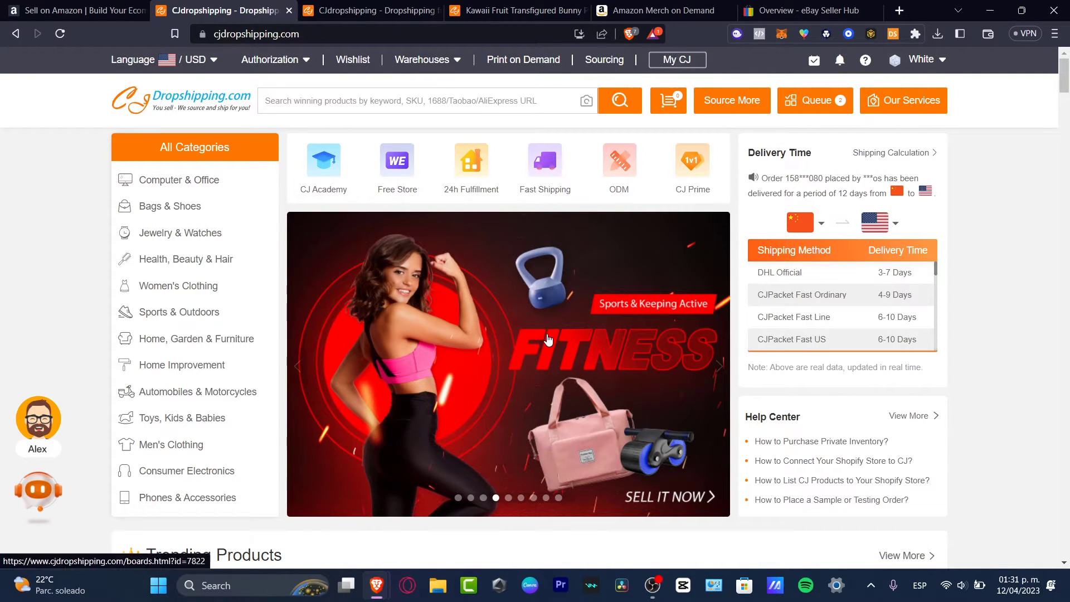
mouse_move(271, 59)
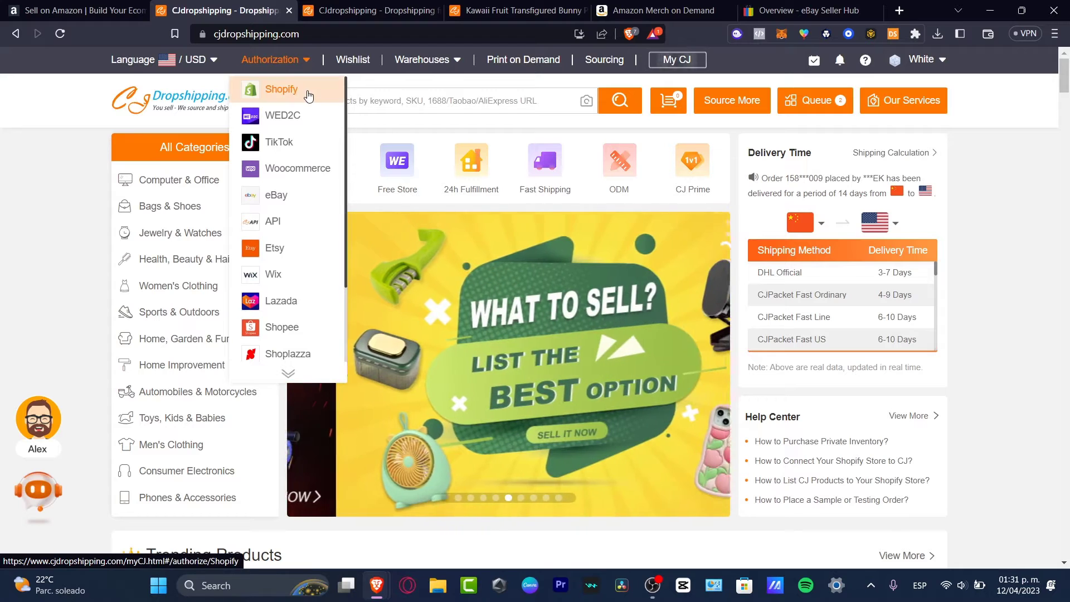
scroll(296, 216, "down", 3)
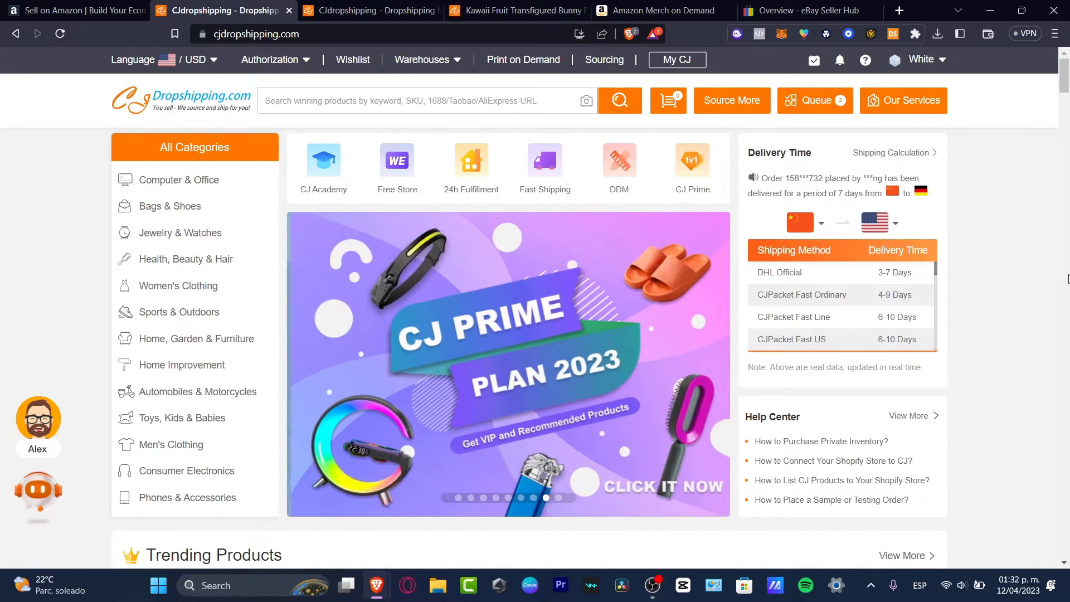
scroll(915, 260, "down", 10)
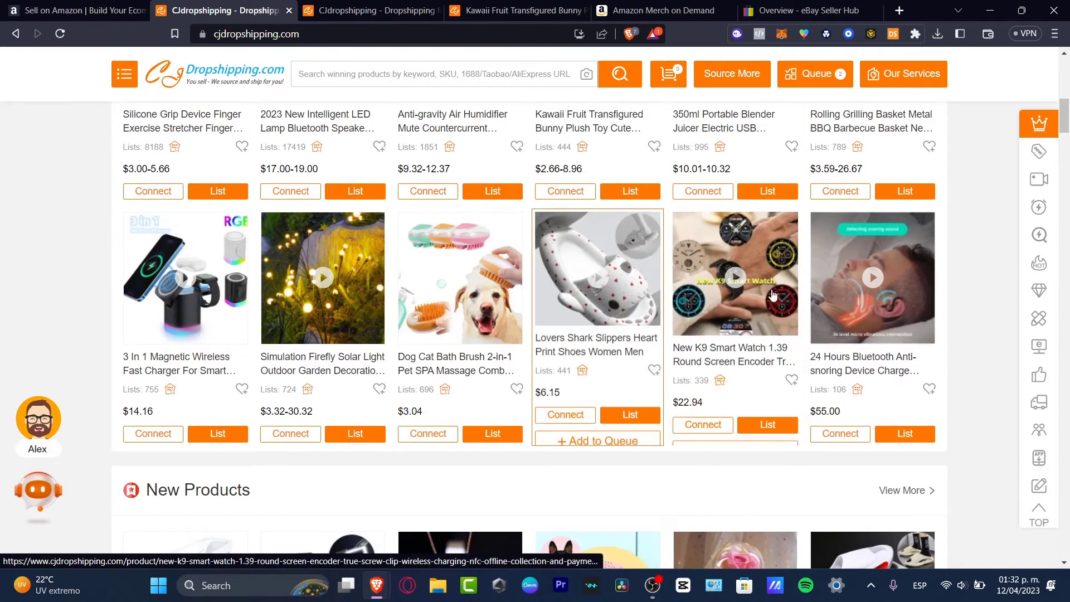
left_click(86, 5)
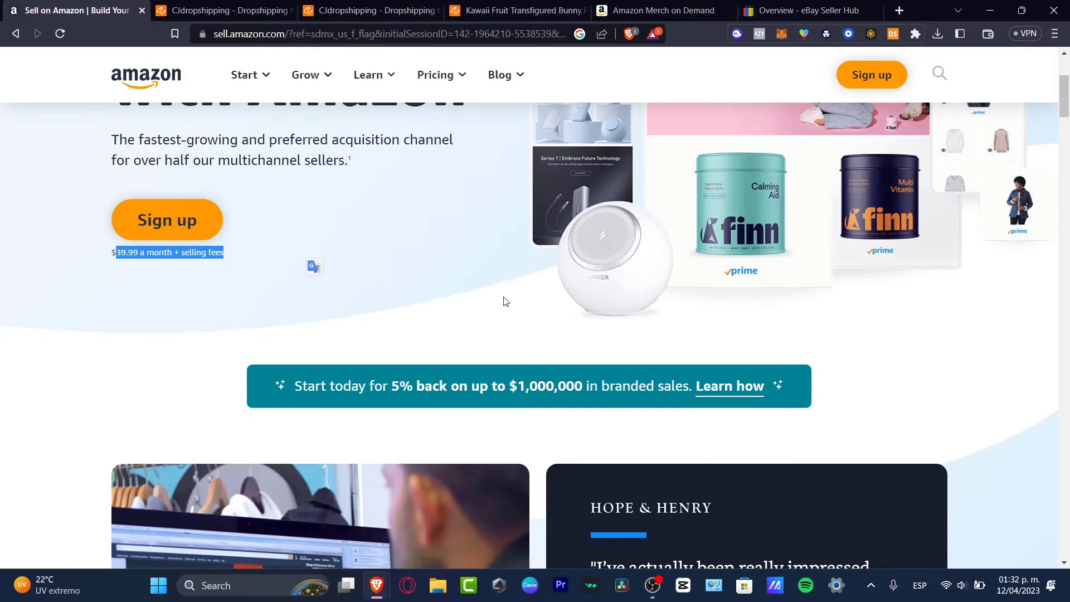
scroll(505, 302, "up", 5)
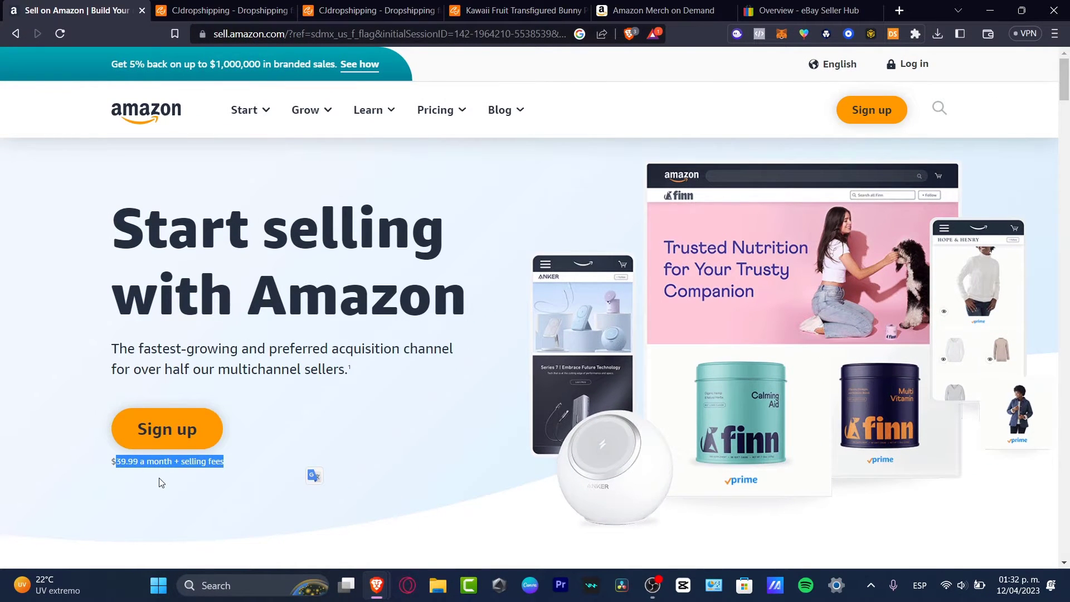
scroll(161, 483, "down", 10)
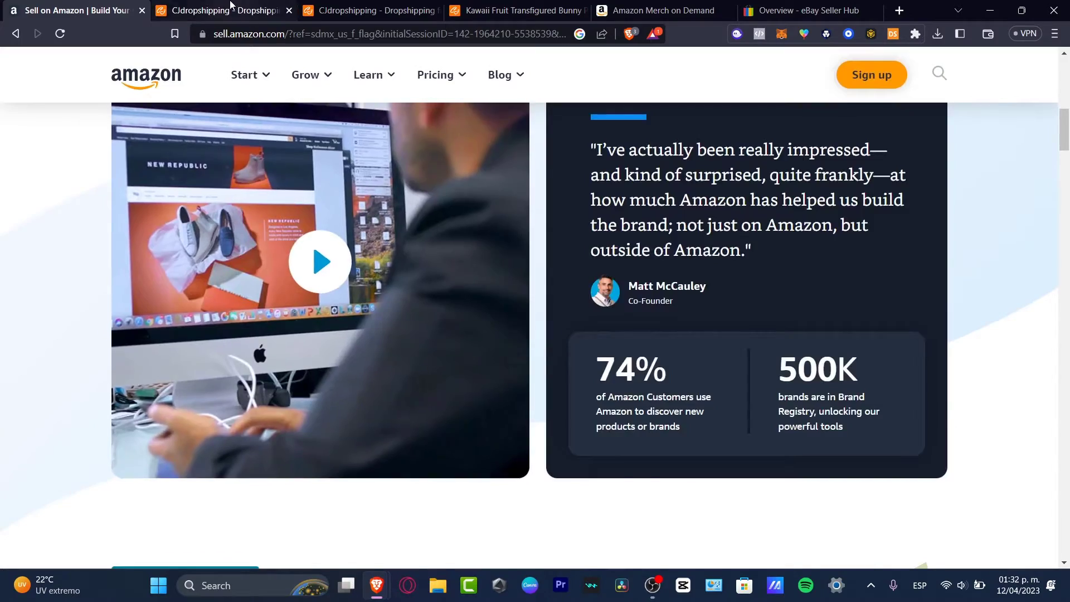
- Return to CJdropshipping's homepage and review connectable platforms like Shopify, eBay, Etsy and Wix
left_click(231, 4)
scroll(507, 538, "up", 10)
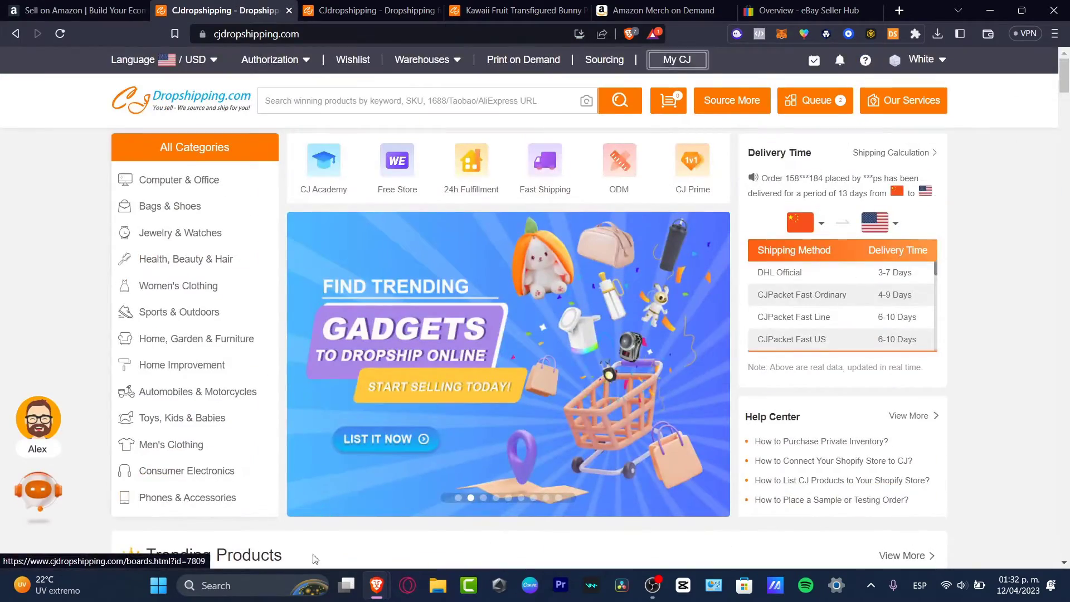
scroll(315, 558, "down", 5)
scroll(315, 559, "down", 3)
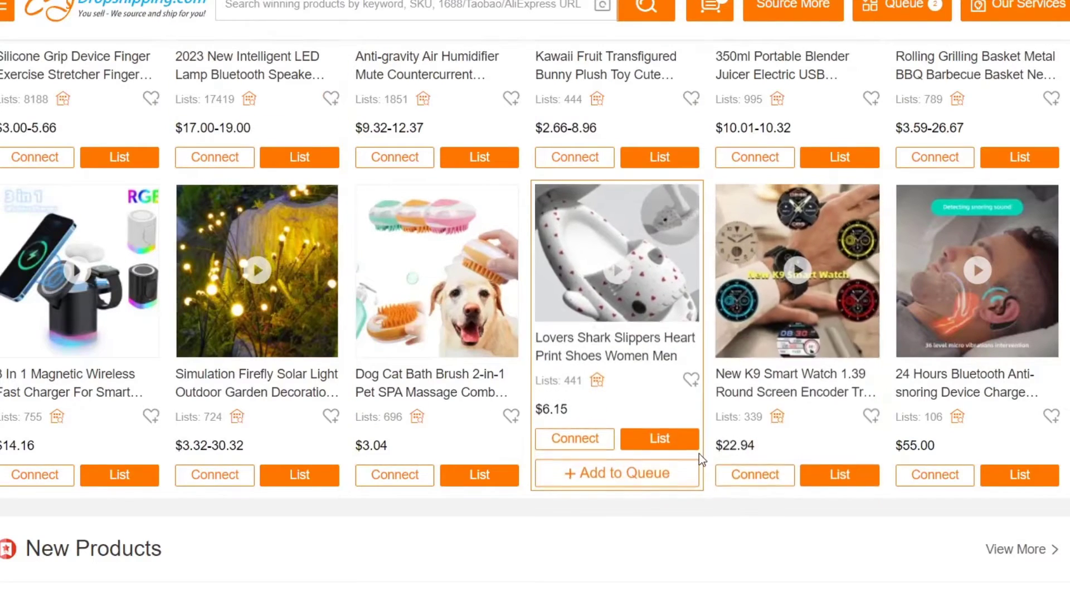
scroll(699, 454, "up", 10)
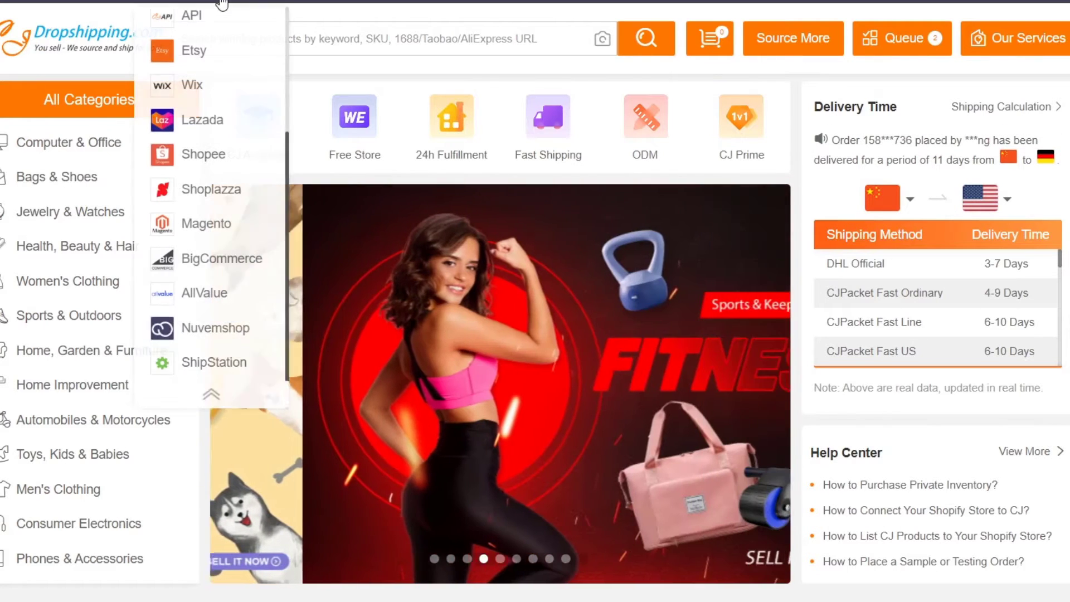
scroll(229, 240, "up", 3)
scroll(229, 260, "up", 1)
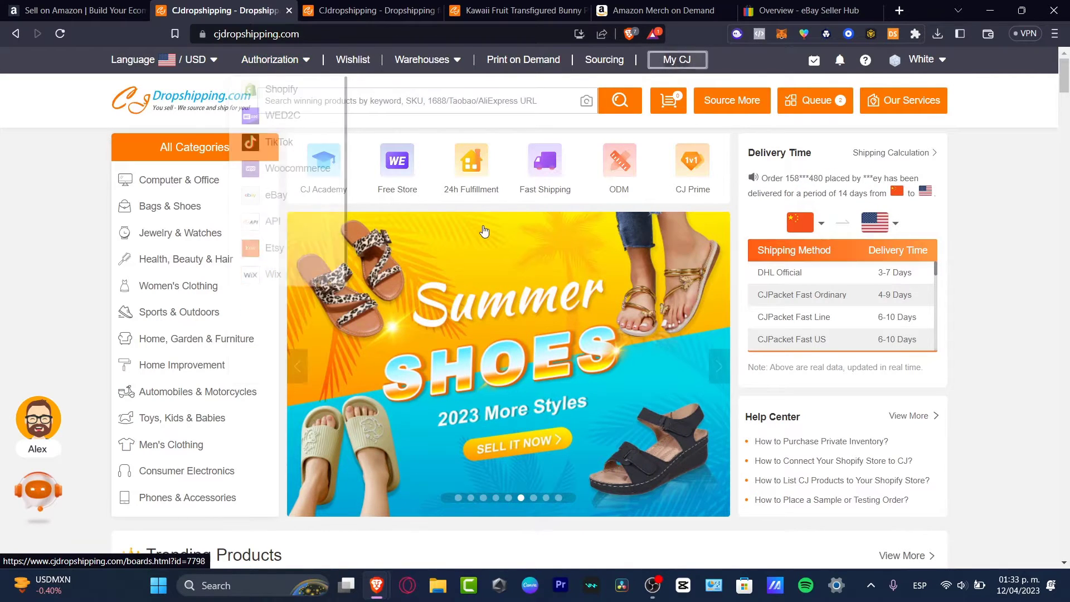
- Show the top of the eBay Seller Hub Overview page, with zero 31-day sales
left_click(838, 8)
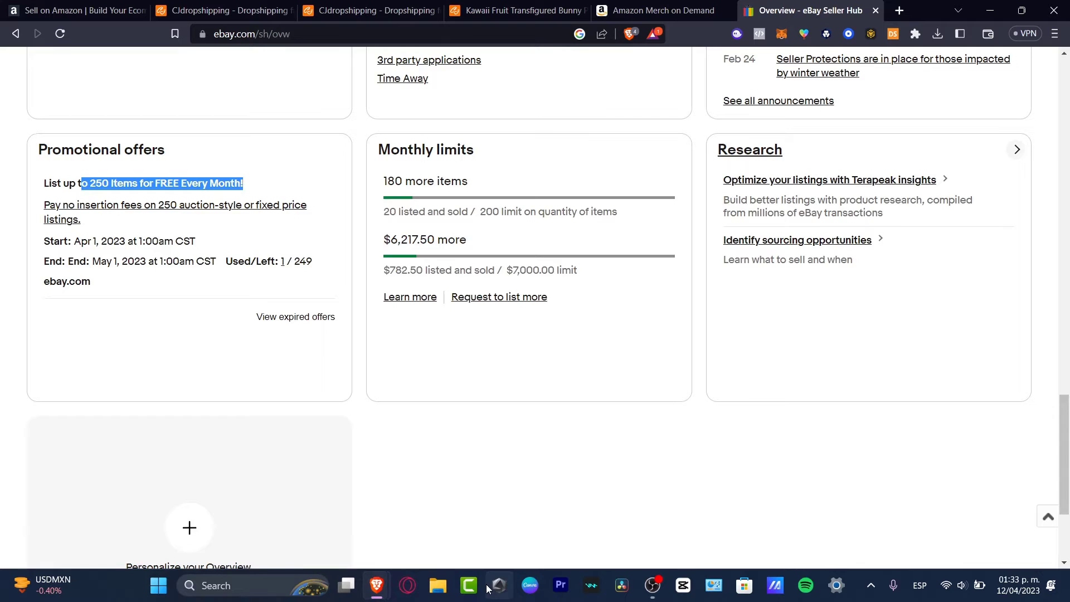
scroll(461, 436, "up", 3)
scroll(460, 424, "up", 10)
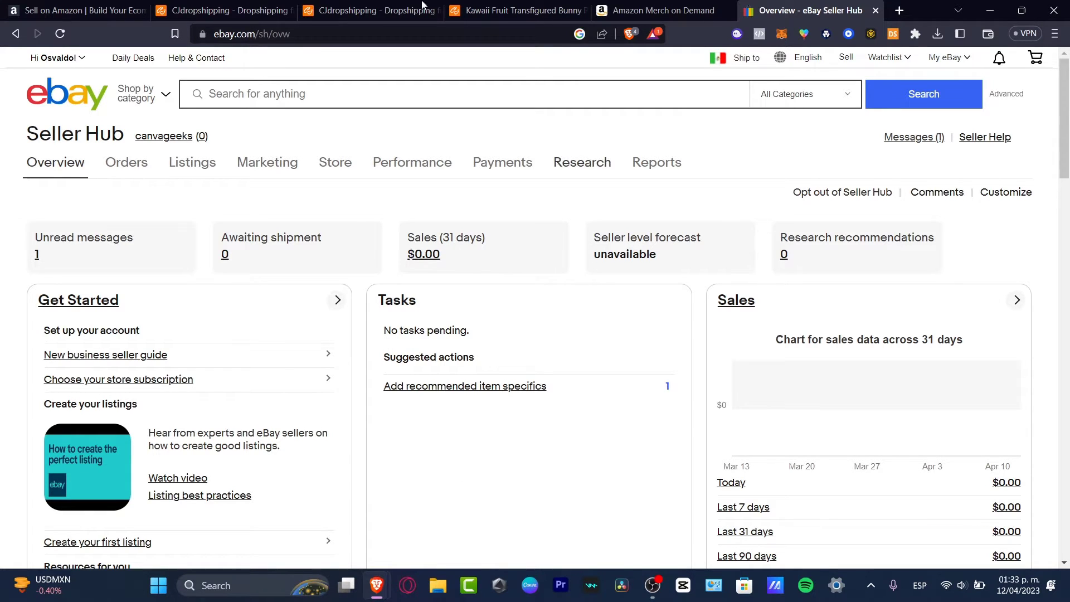
- Authorize the eBay store canvageeks in CJdropshipping through Authorization > eBay > Add Store
left_click(223, 10)
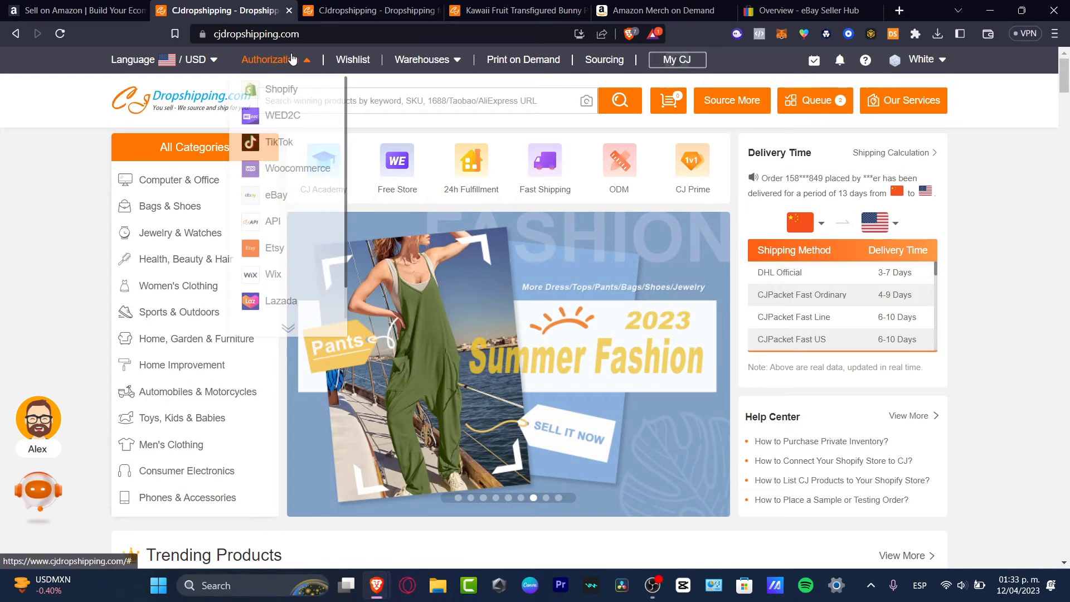
mouse_move(274, 59)
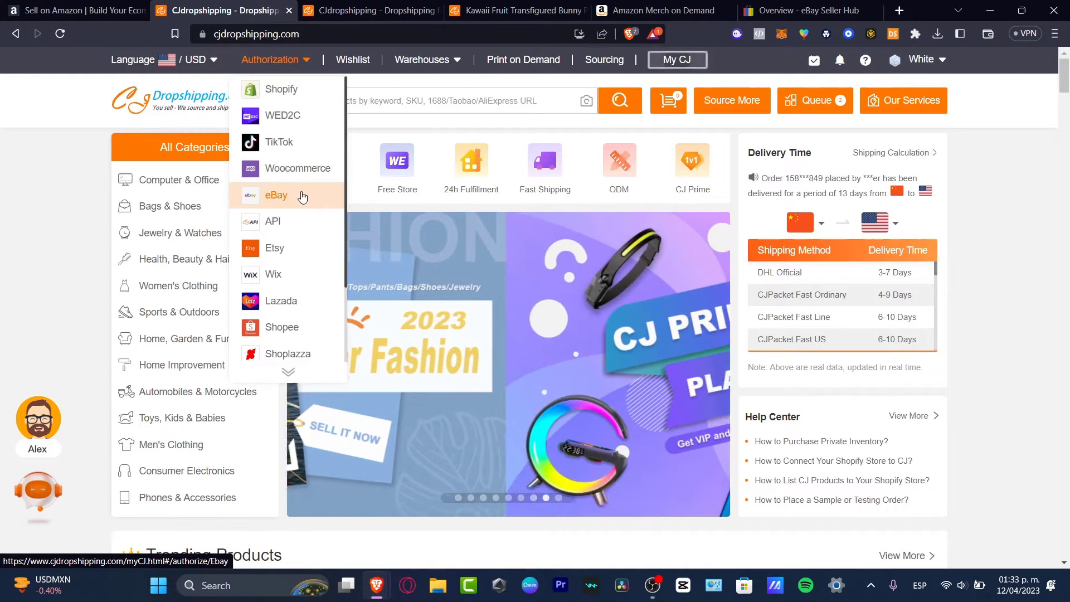
scroll(299, 290, "down", 3)
scroll(298, 295, "up", 3)
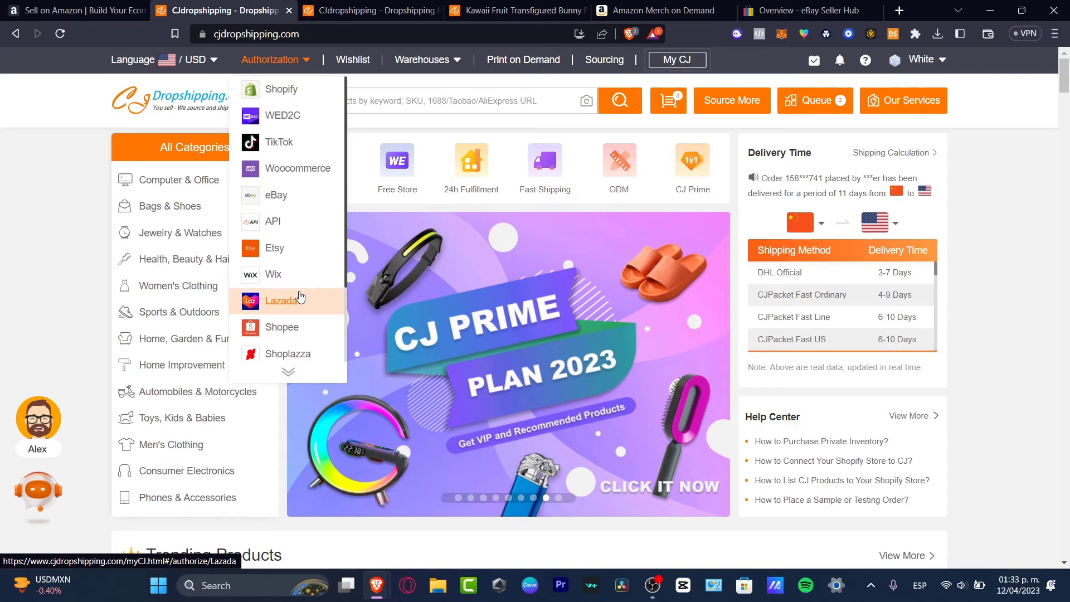
left_click(291, 206)
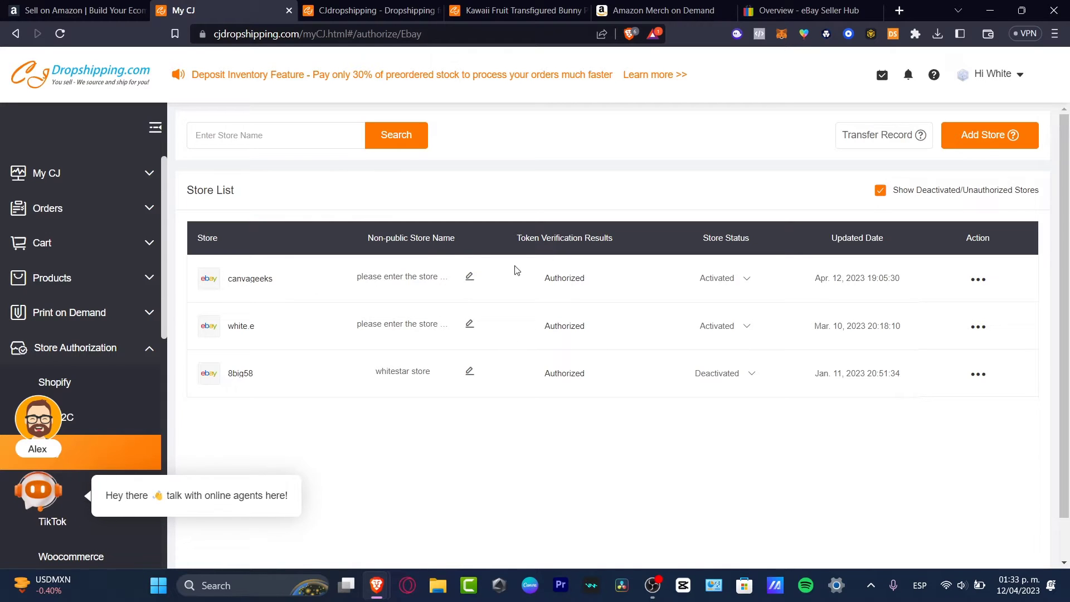
left_click(988, 138)
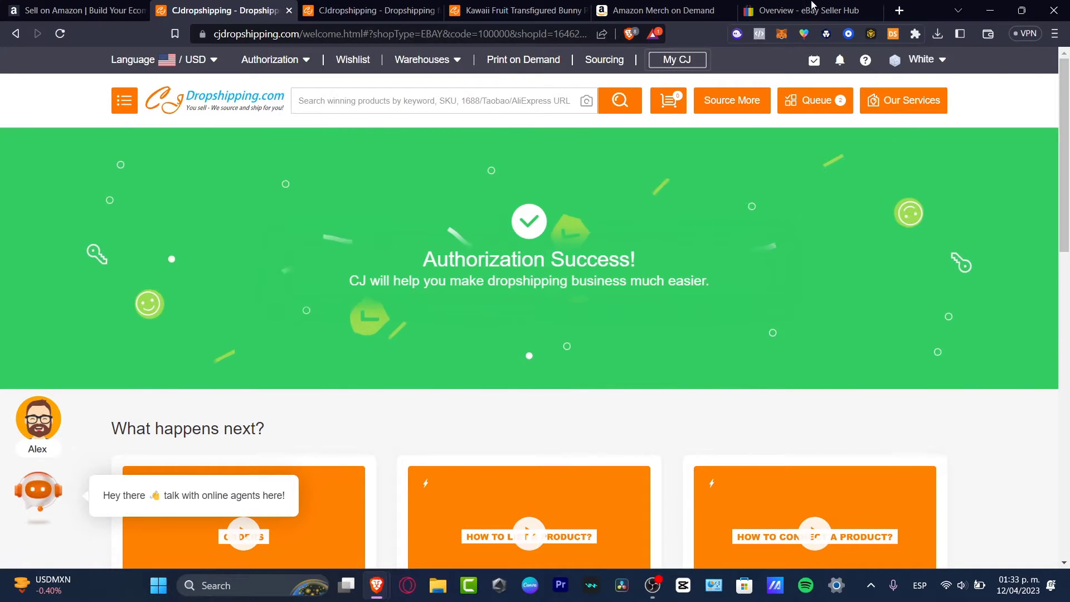
left_click(817, 9)
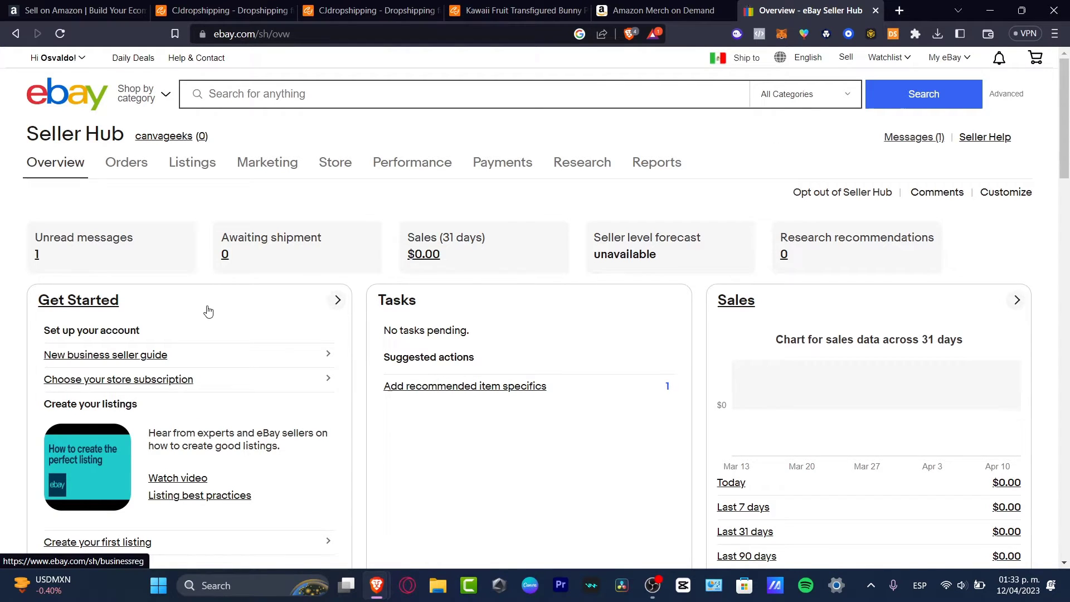
- Highlight the 'List up to 250 Items for FREE Every Month!' offer under Promotional offers
scroll(208, 310, "down", 15)
scroll(208, 311, "up", 3)
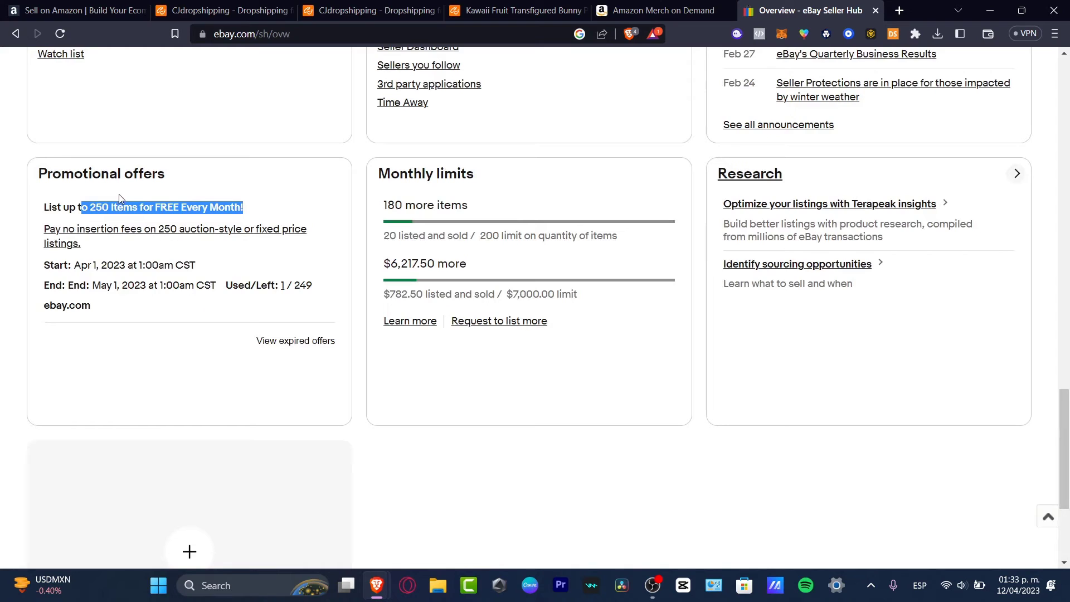
left_click_drag(92, 174, 207, 177)
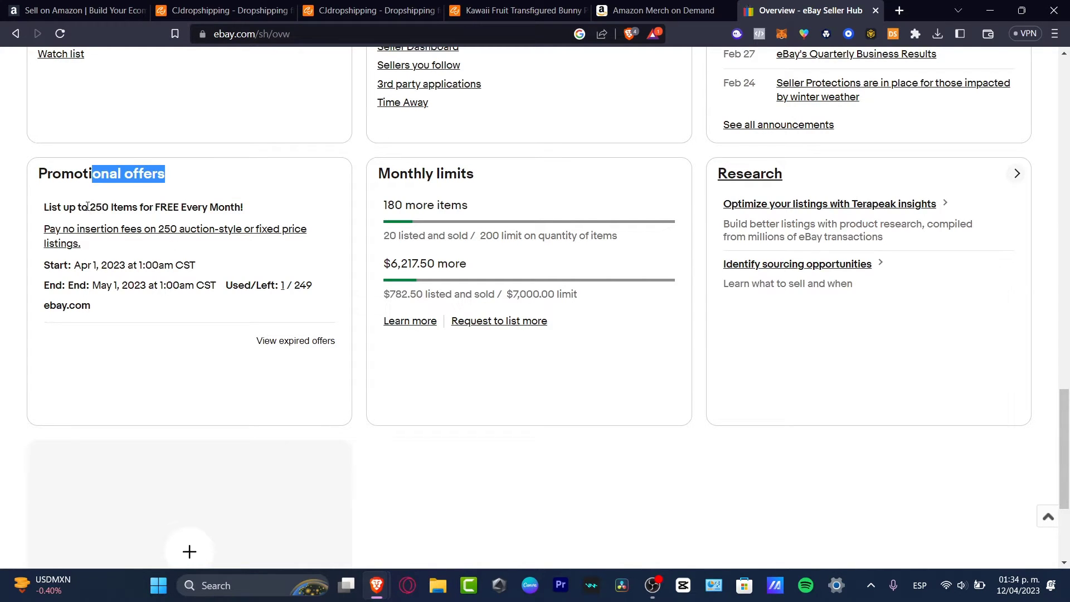
left_click_drag(81, 208, 286, 215)
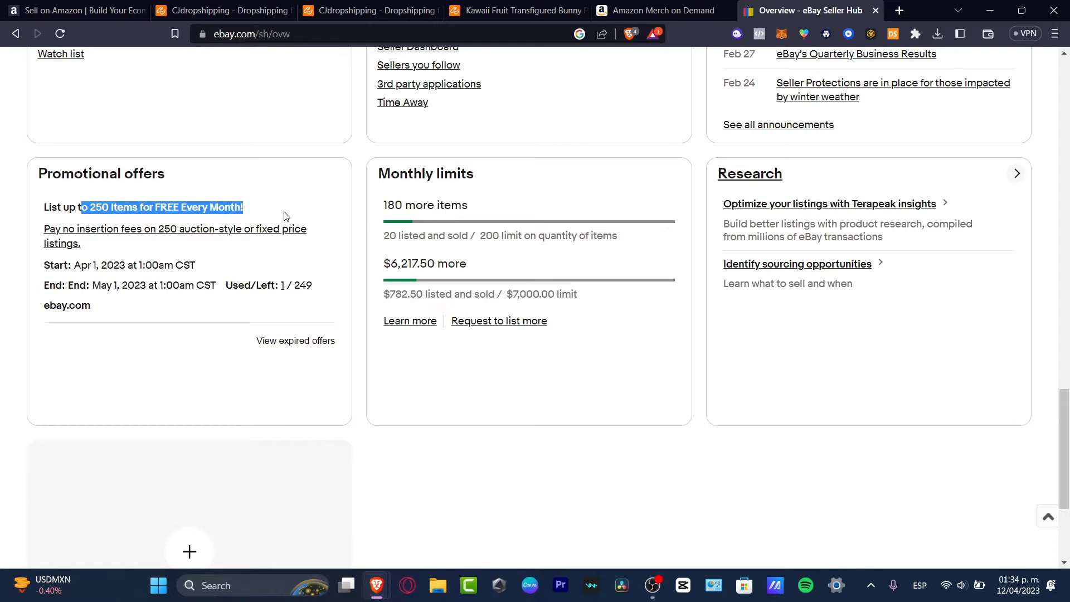
left_click_drag(180, 209, 146, 208)
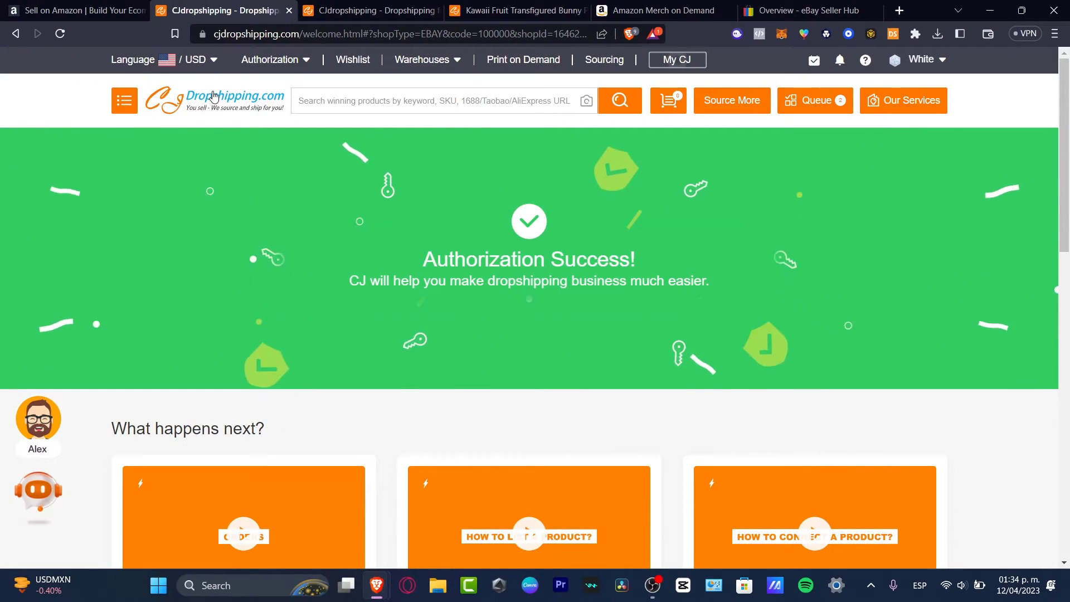
- Show the Kawaii Fruit Transfigured Bunny Plush product page ($2.66–8.96) with its full title highlighted
left_click(214, 96)
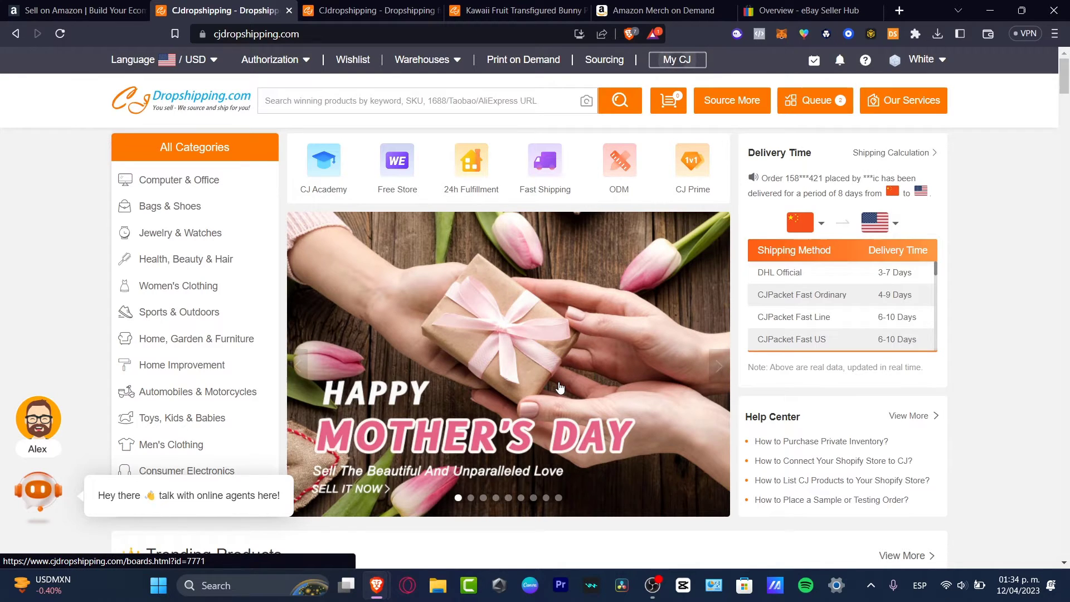
scroll(561, 388, "down", 3)
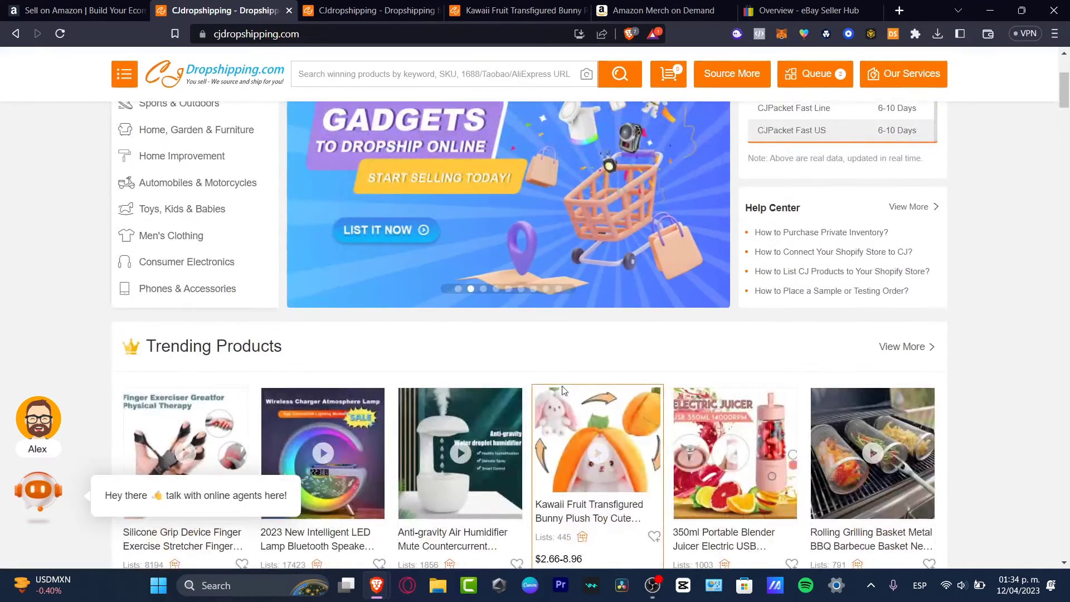
left_click(478, 5)
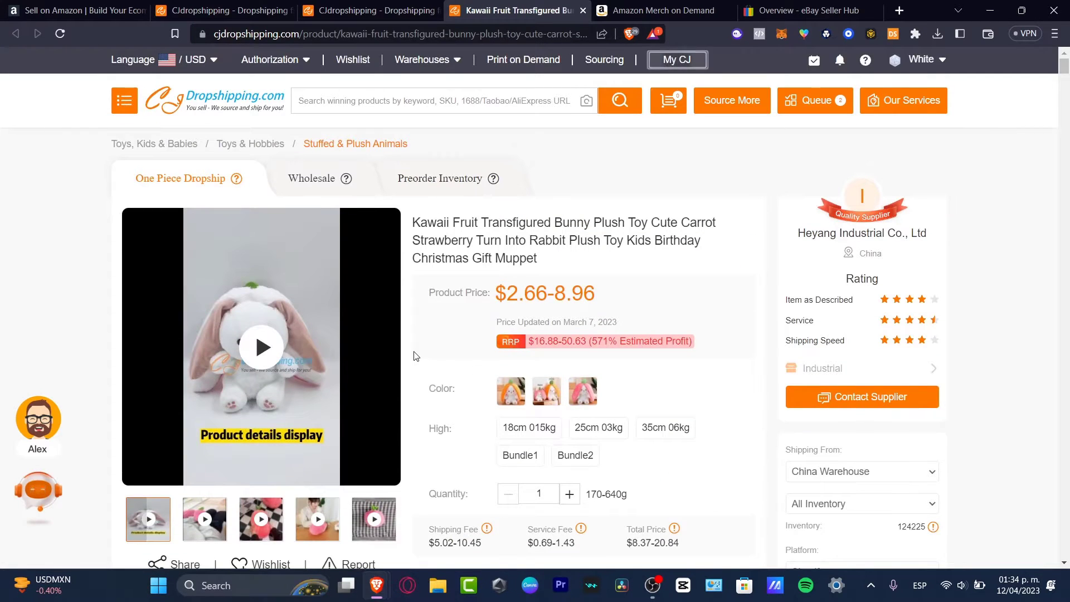
left_click_drag(538, 259, 413, 223)
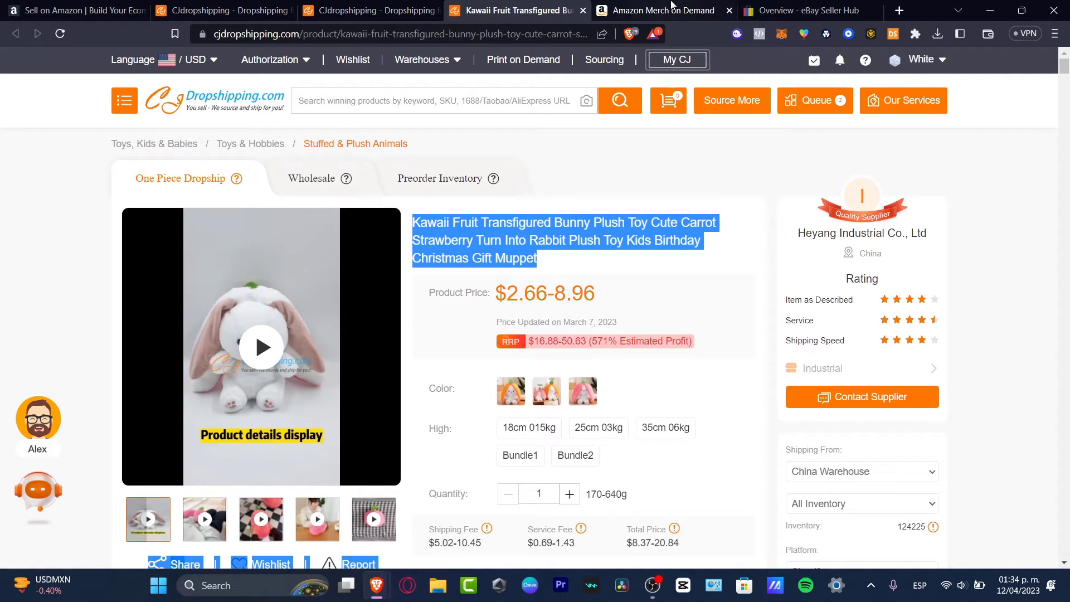
- Search eBay for the copied Kawaii Fruit Transfigured Bunny Plush Toy title
left_click(901, 11)
type("ebay.com")
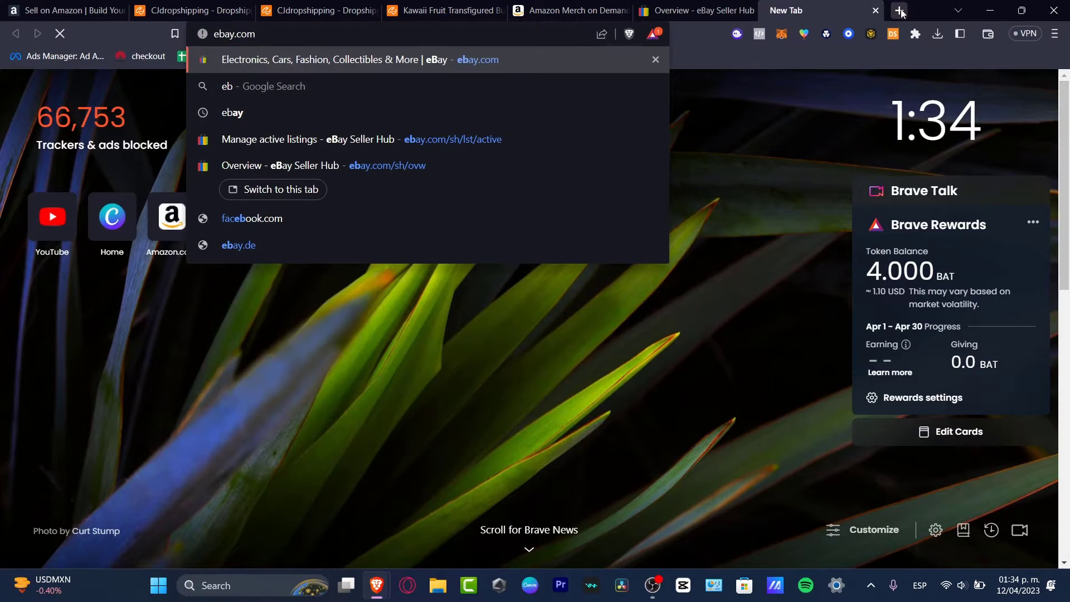
key("Return")
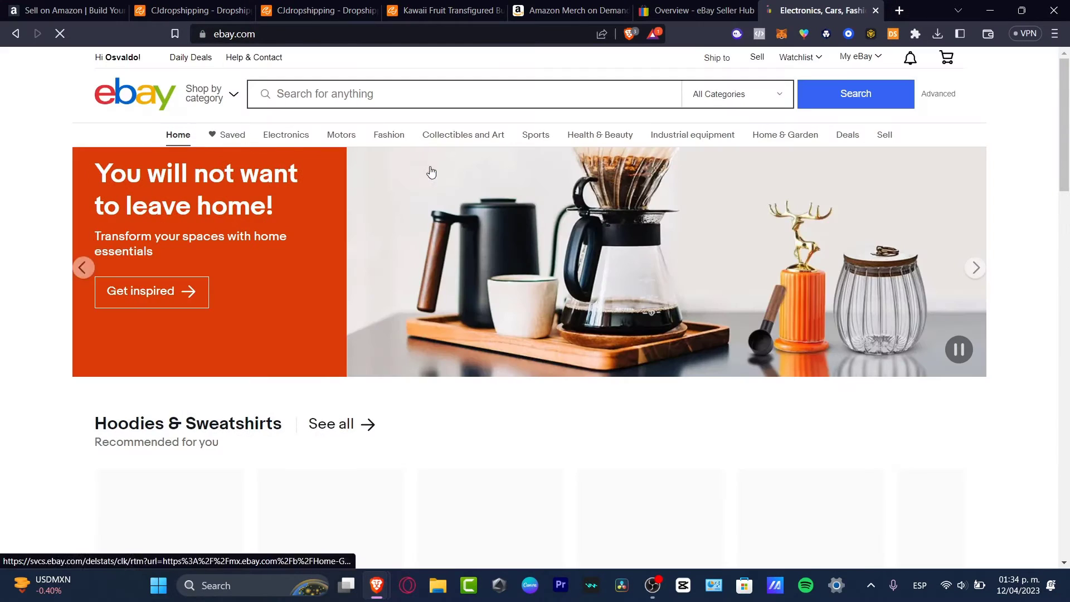
left_click(449, 92)
key("ctrl+v")
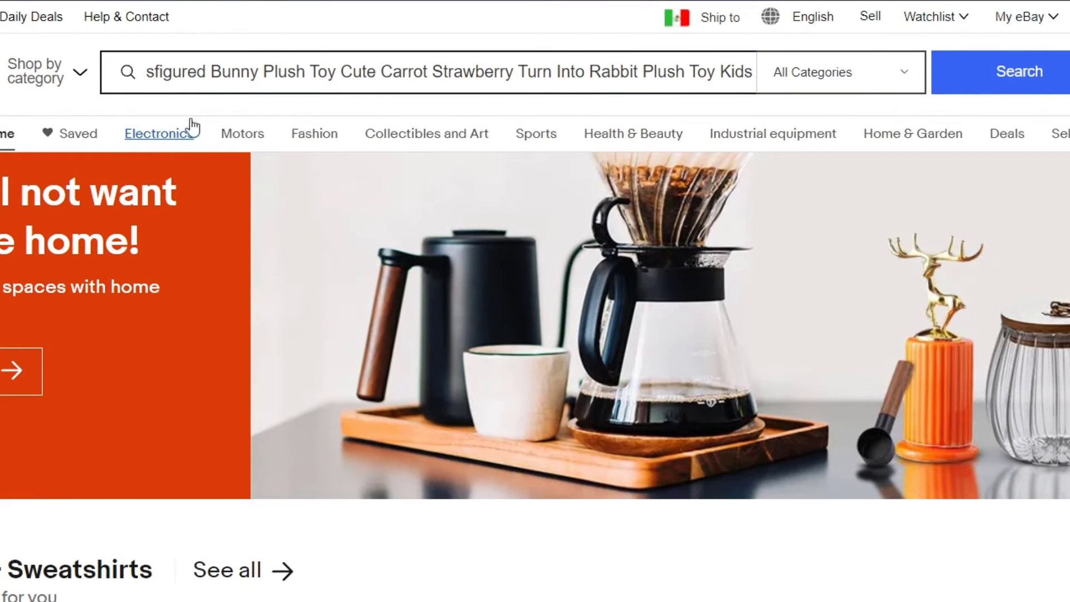
key("Return")
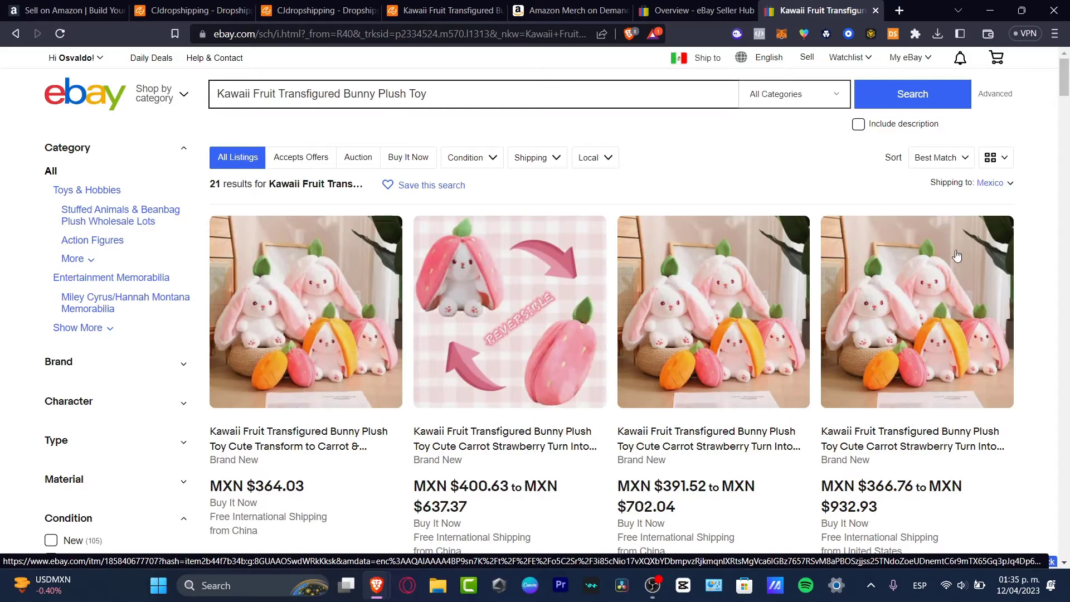
- Review the 21 results priced about MXN $180–930, highlighting a shipping note and the result count
scroll(957, 255, "down", 7)
scroll(959, 258, "down", 4)
scroll(960, 260, "down", 3)
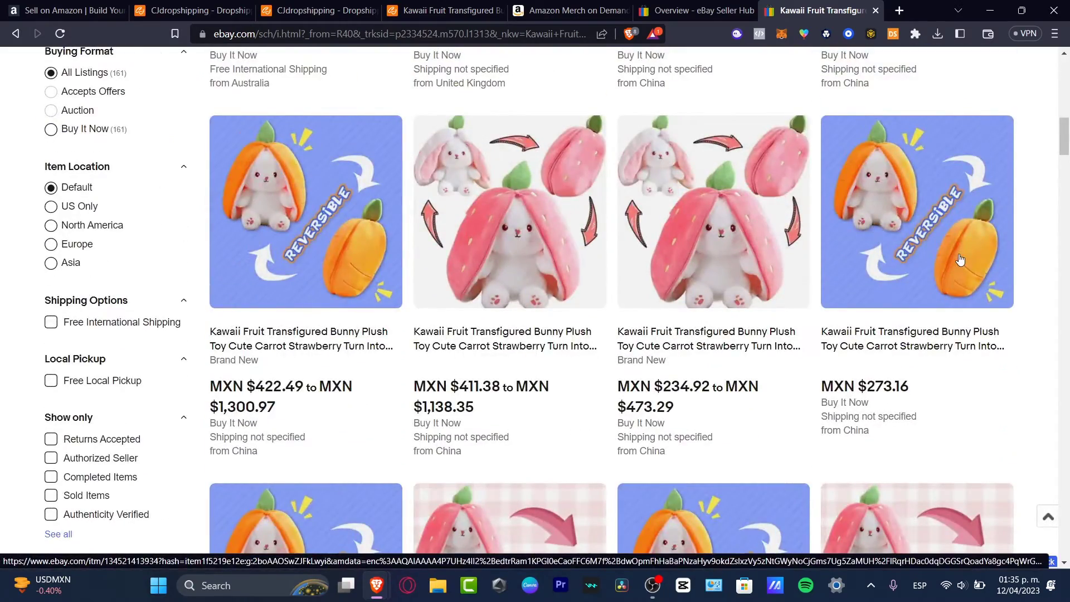
scroll(960, 259, "down", 6)
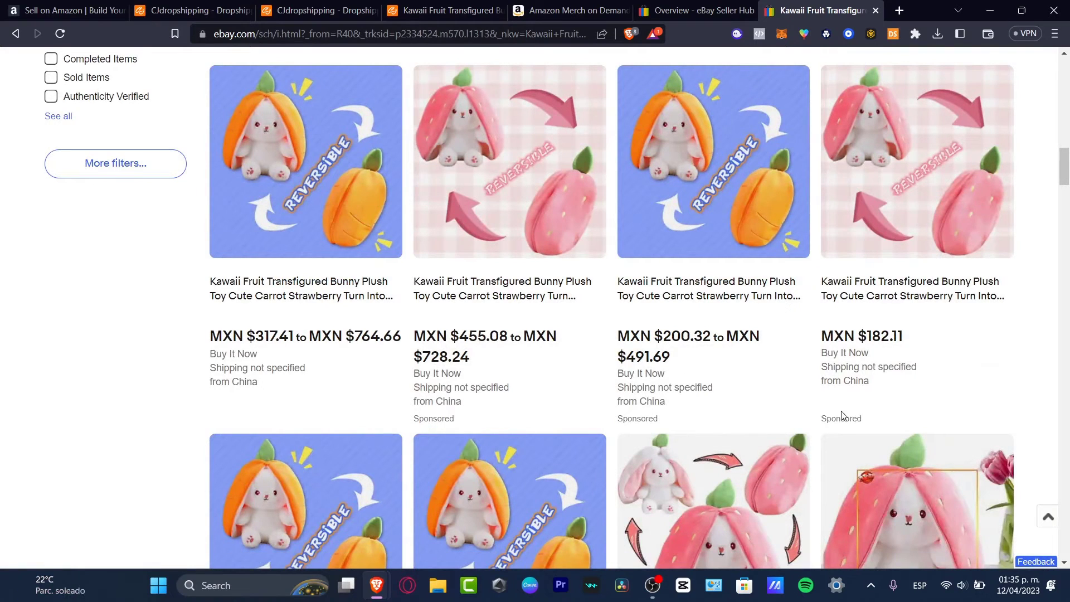
left_click_drag(848, 368, 894, 397)
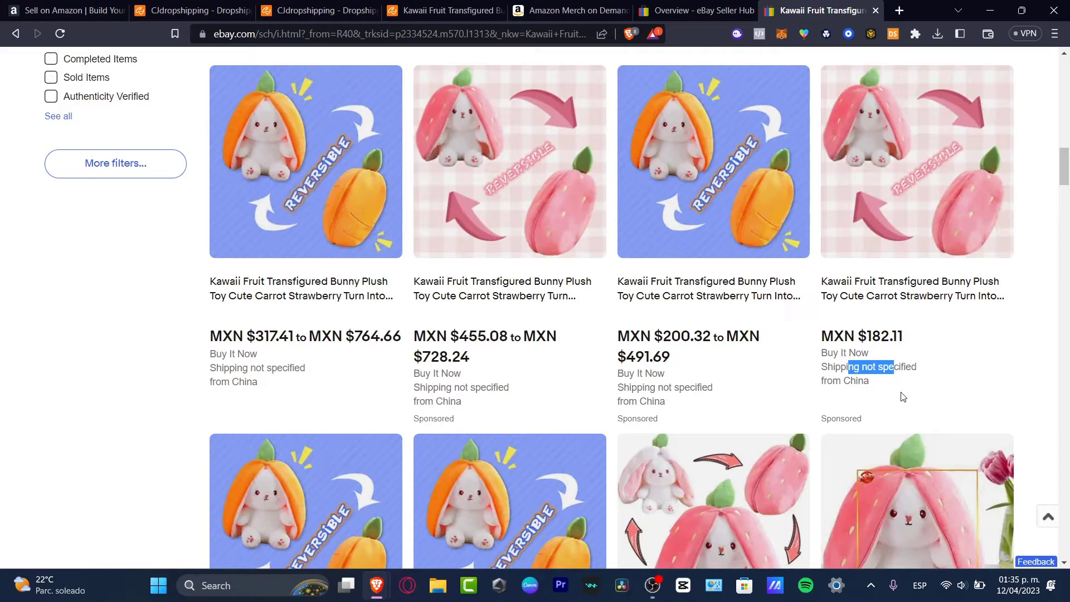
scroll(903, 397, "up", 7)
scroll(903, 397, "up", 6)
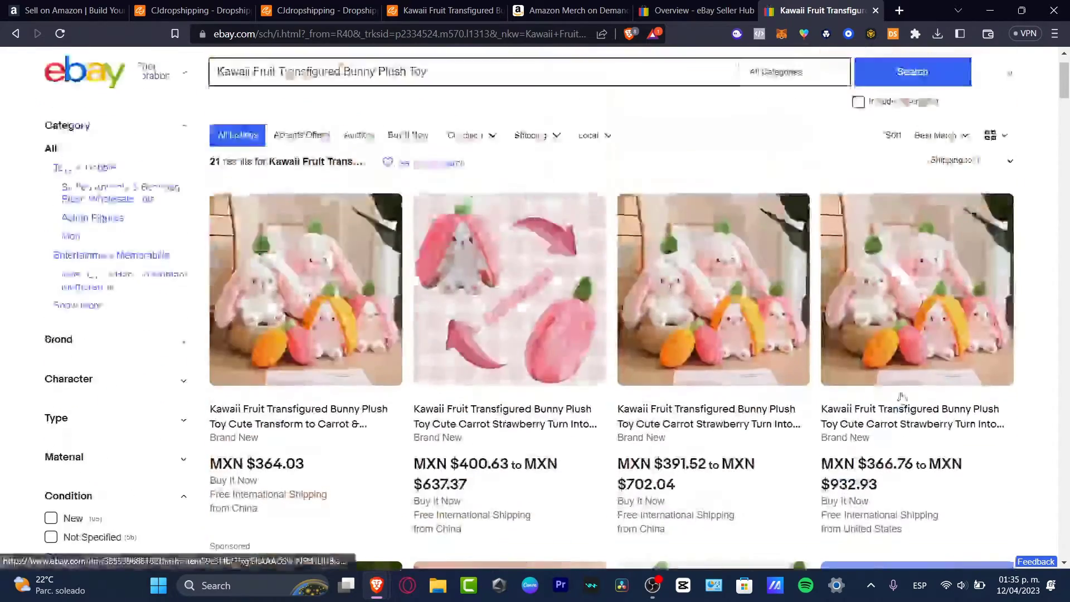
scroll(903, 397, "up", 1)
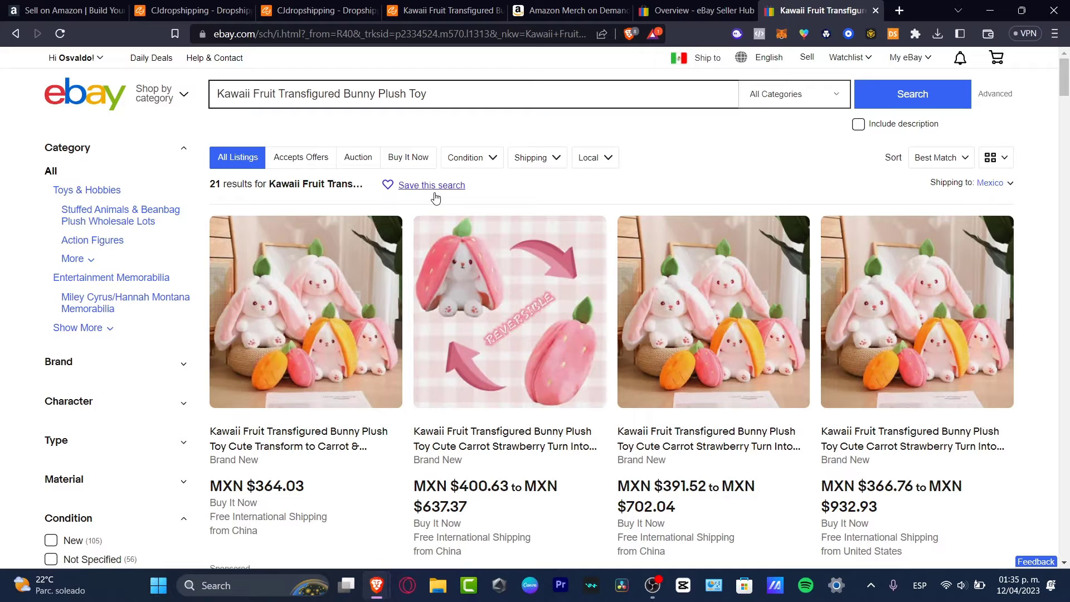
left_click_drag(221, 184, 365, 185)
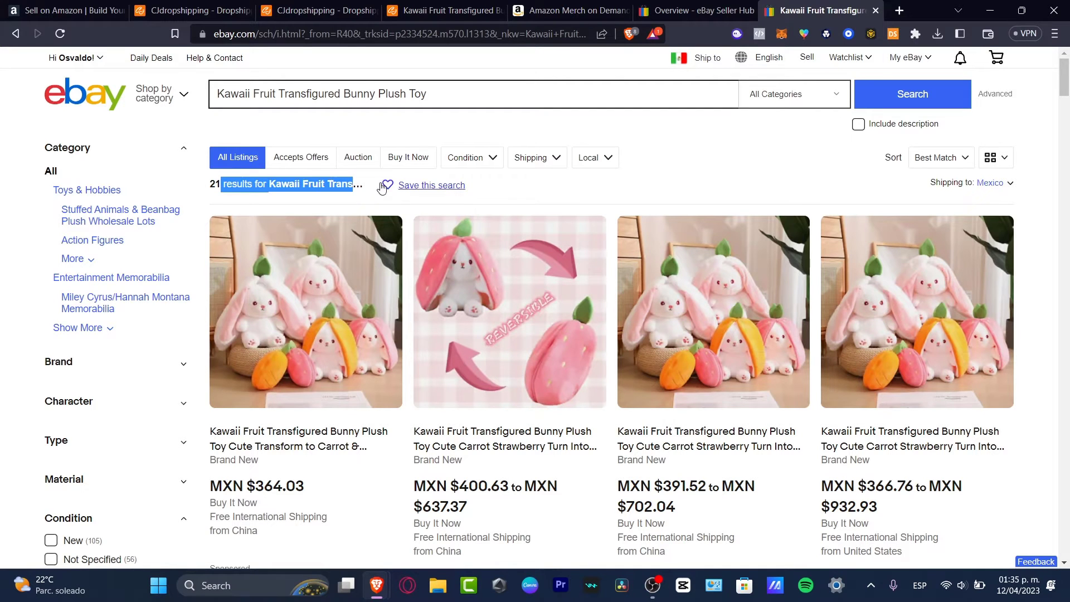
- Scroll through the bunny plush product's description photos on CJdropshipping
left_click(455, 6)
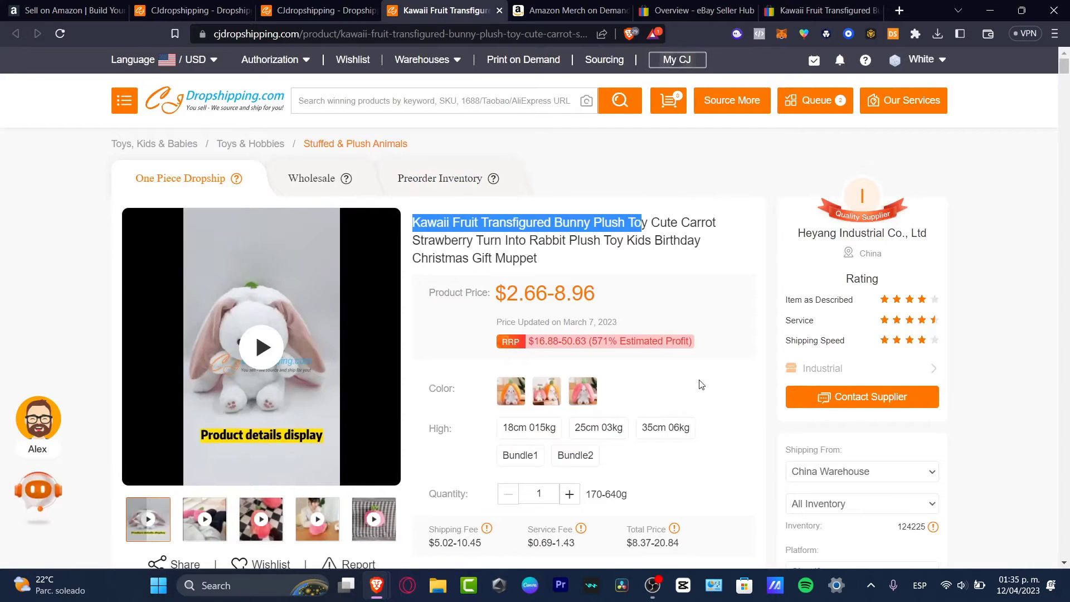
scroll(701, 384, "down", 6)
scroll(701, 383, "down", 4)
scroll(701, 385, "down", 8)
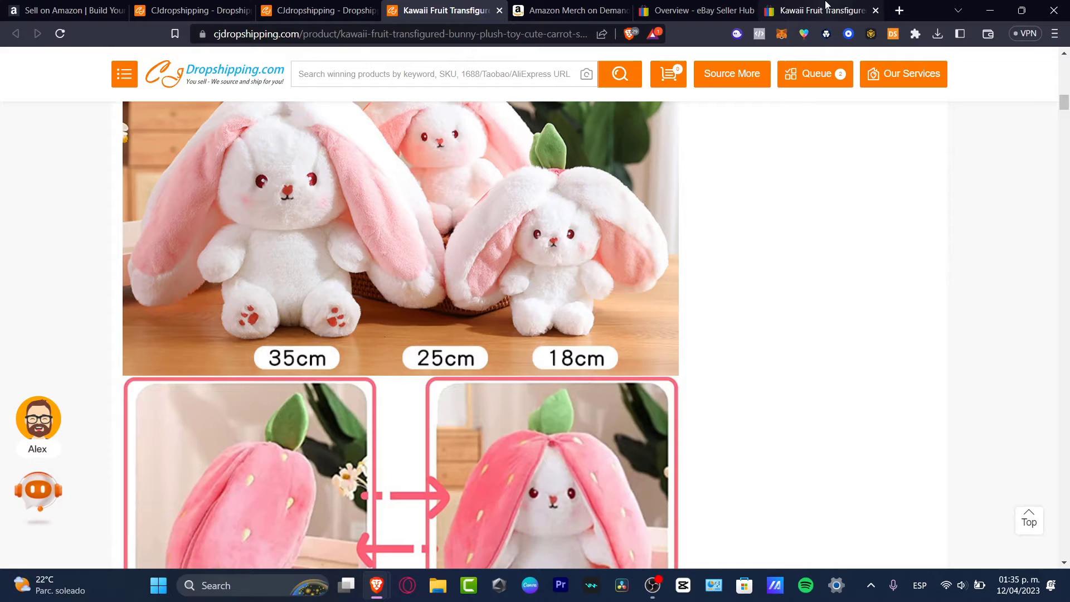
- Pass through the eBay Seller Hub tab and return to the Sell on Amazon page
left_click(691, 10)
scroll(765, 412, "up", 3)
scroll(766, 416, "up", 10)
scroll(766, 416, "up", 4)
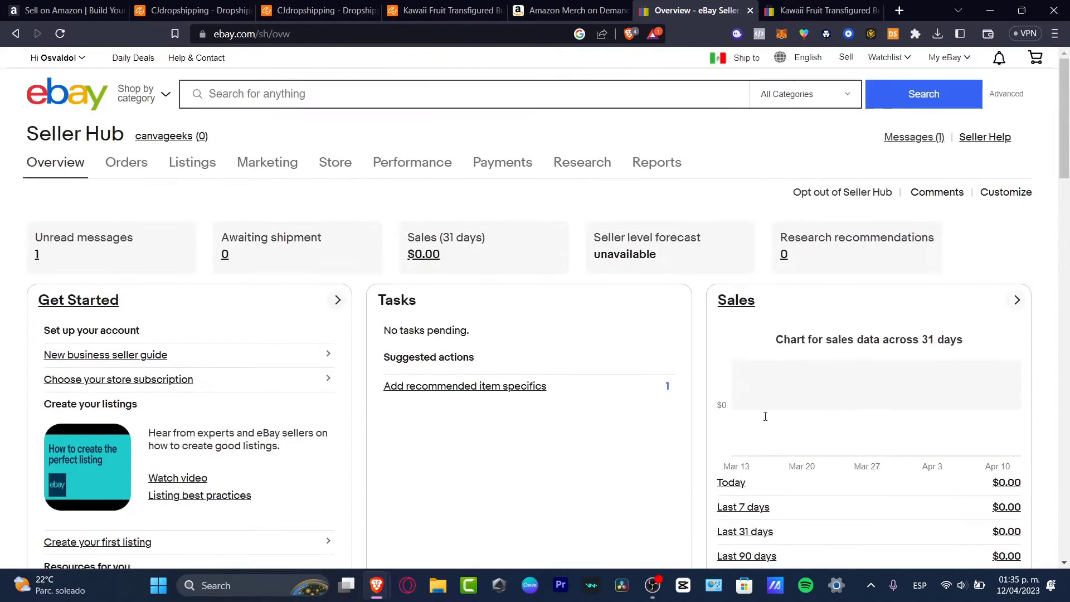
left_click(55, 10)
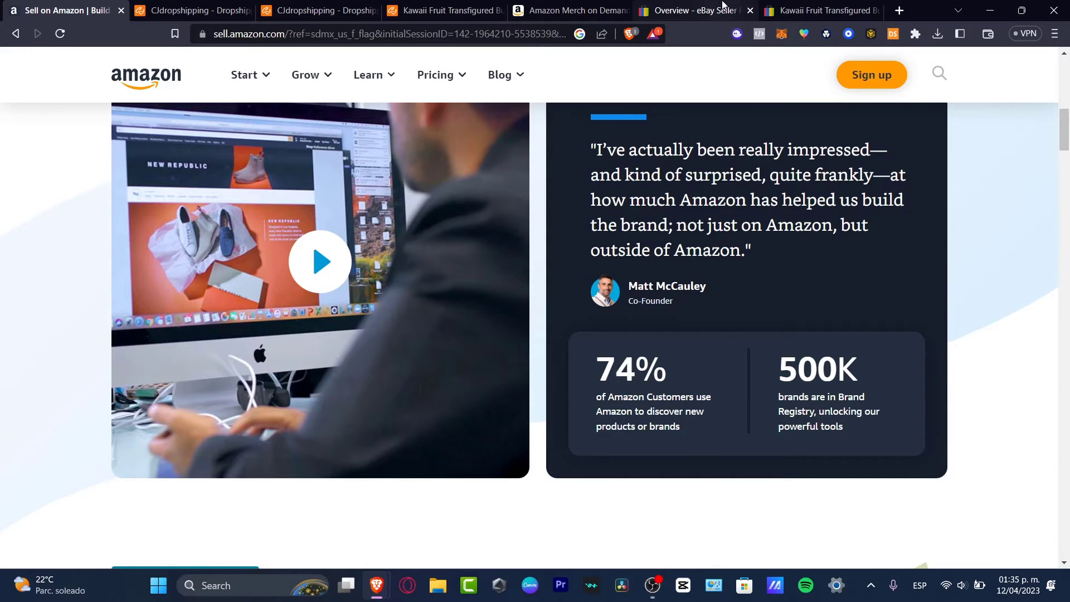
- Read Merch on Demand's feature list: upload artwork, set a list price, we print what's sold
left_click(554, 8)
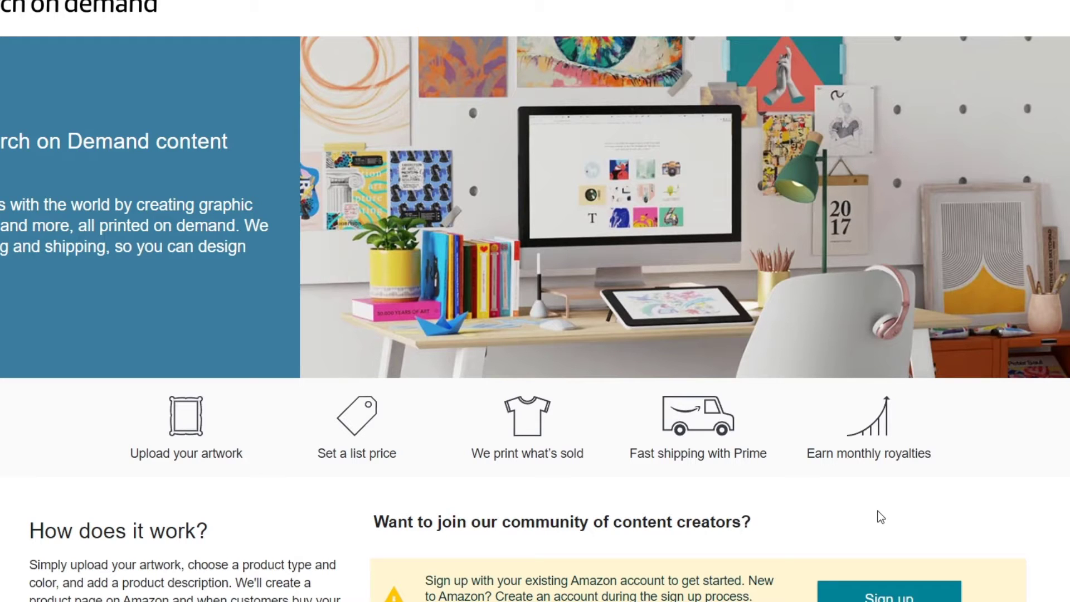
scroll(881, 518, "down", 5)
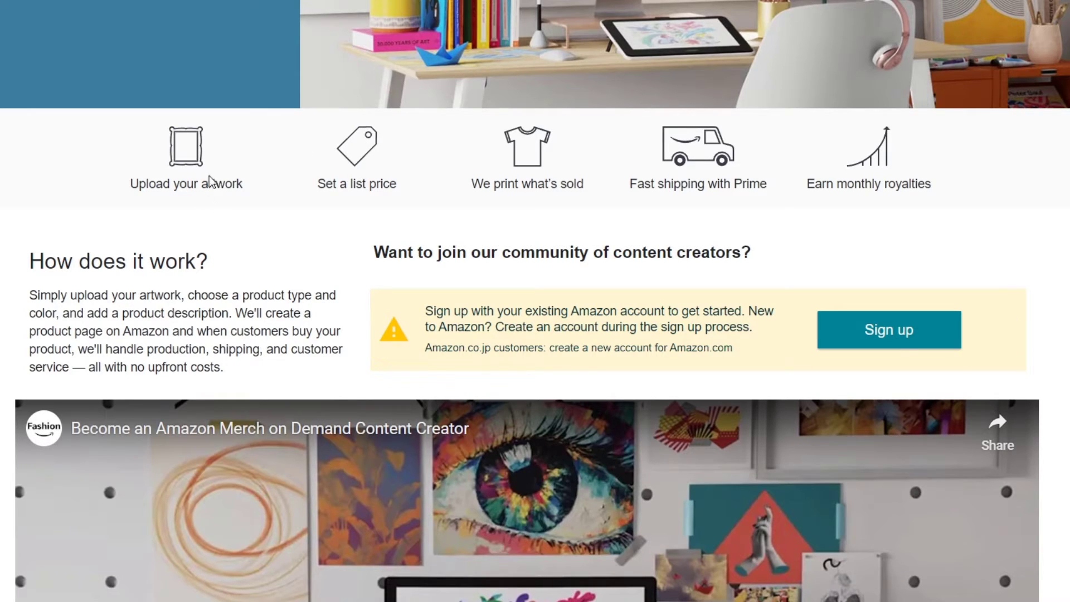
left_click_drag(199, 176, 250, 182)
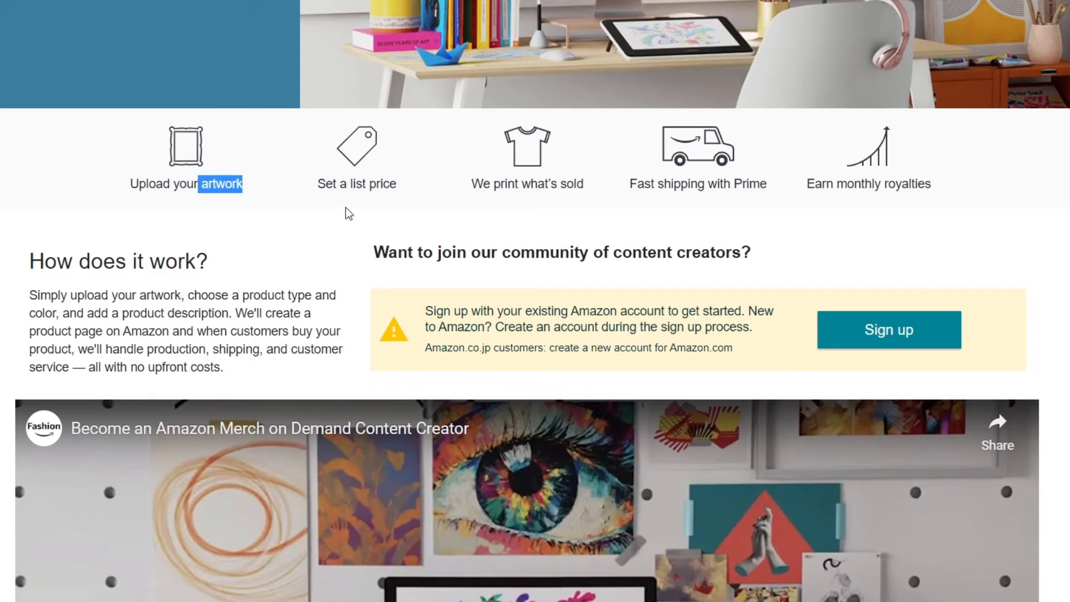
left_click_drag(326, 184, 381, 184)
left_click_drag(472, 184, 779, 190)
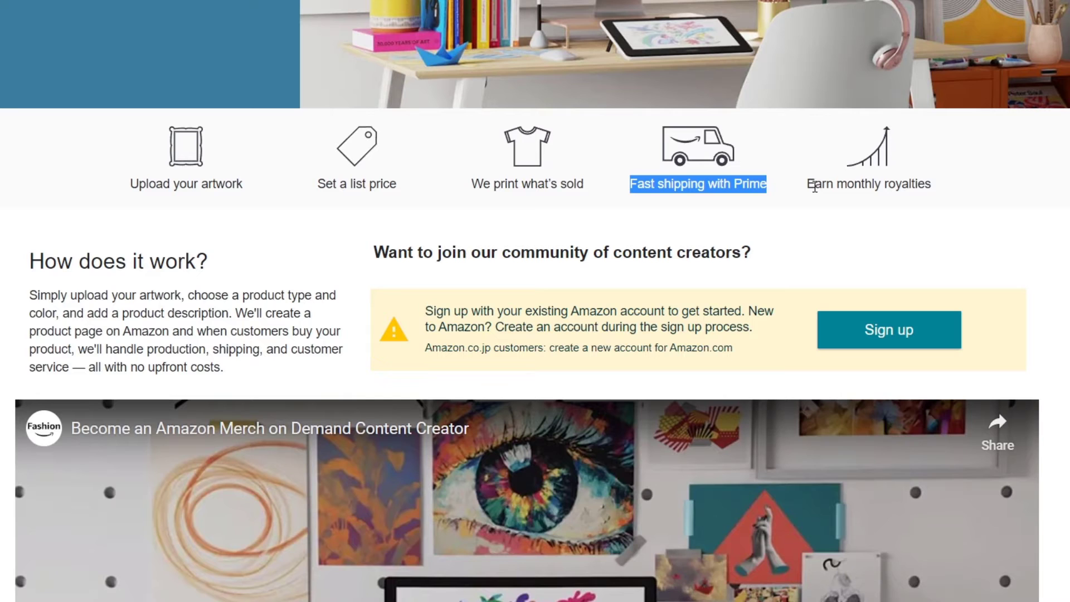
scroll(802, 149, "up", 5)
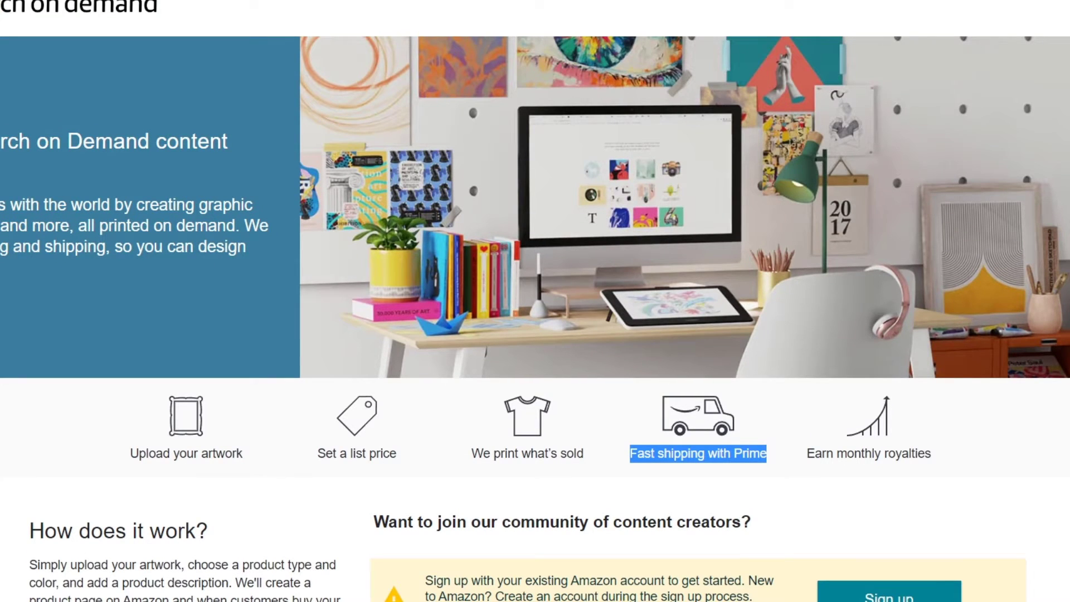
scroll(555, 141, "down", 10)
scroll(754, 526, "up", 10)
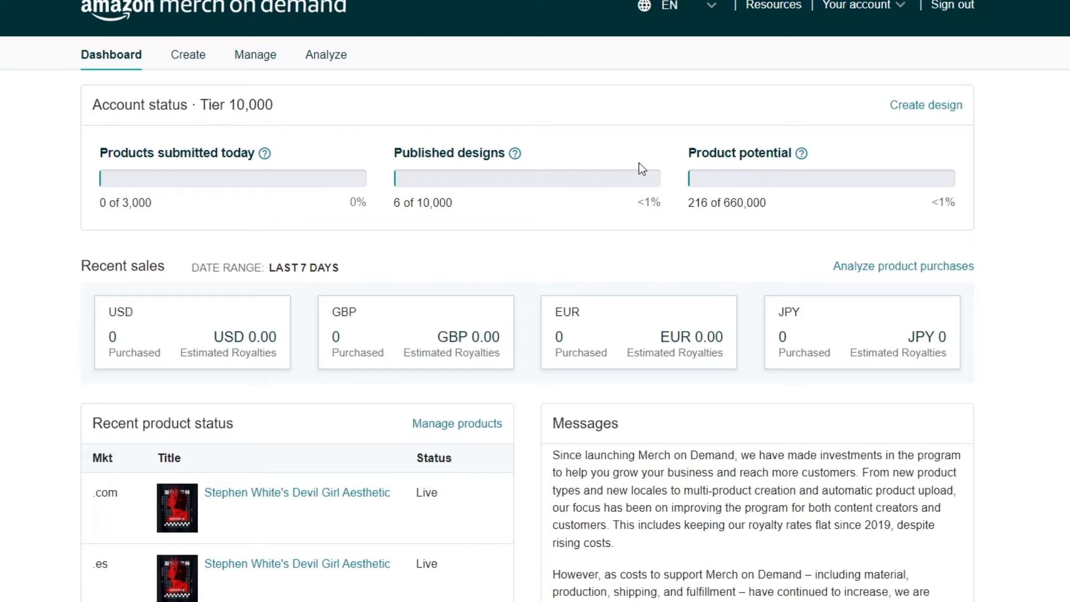
- Show the Create products page and its product types like t-shirts and hoodies
left_click_drag(732, 153, 792, 153)
left_click(184, 58)
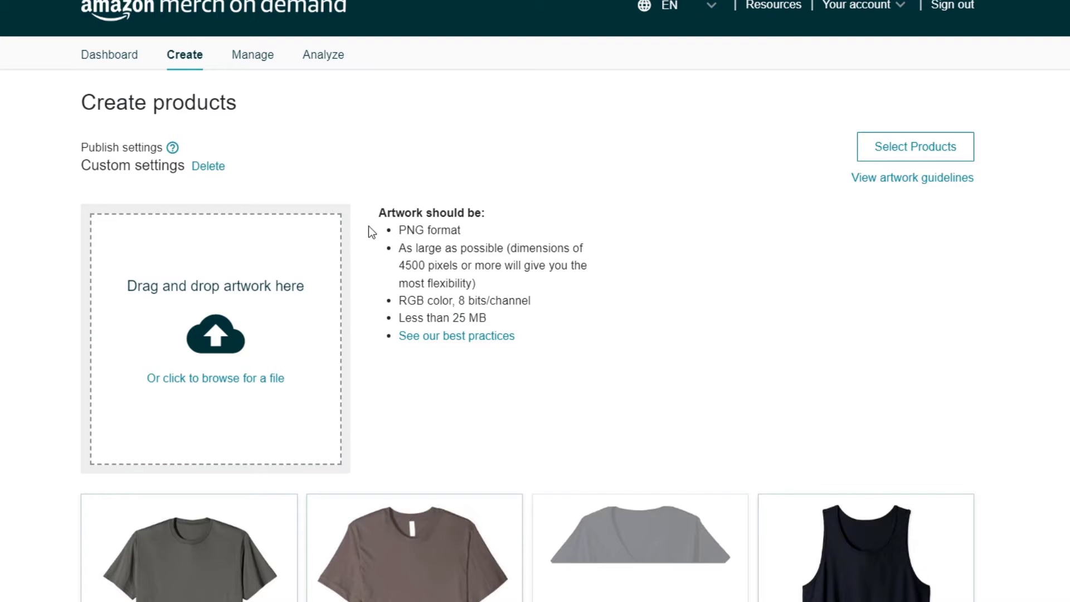
scroll(707, 304, "down", 5)
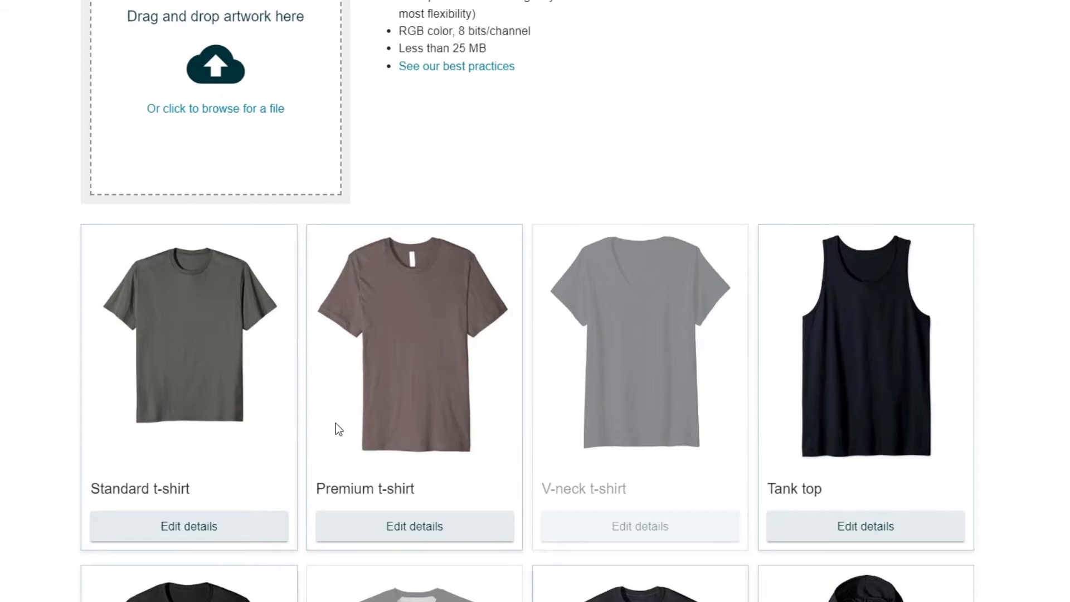
scroll(864, 428, "down", 10)
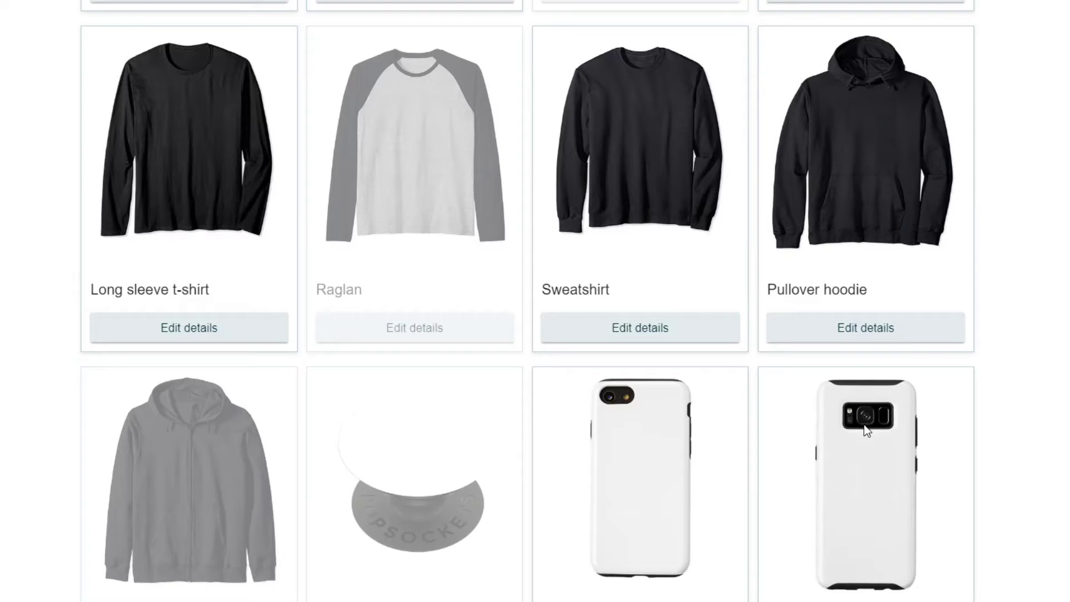
scroll(872, 454, "down", 15)
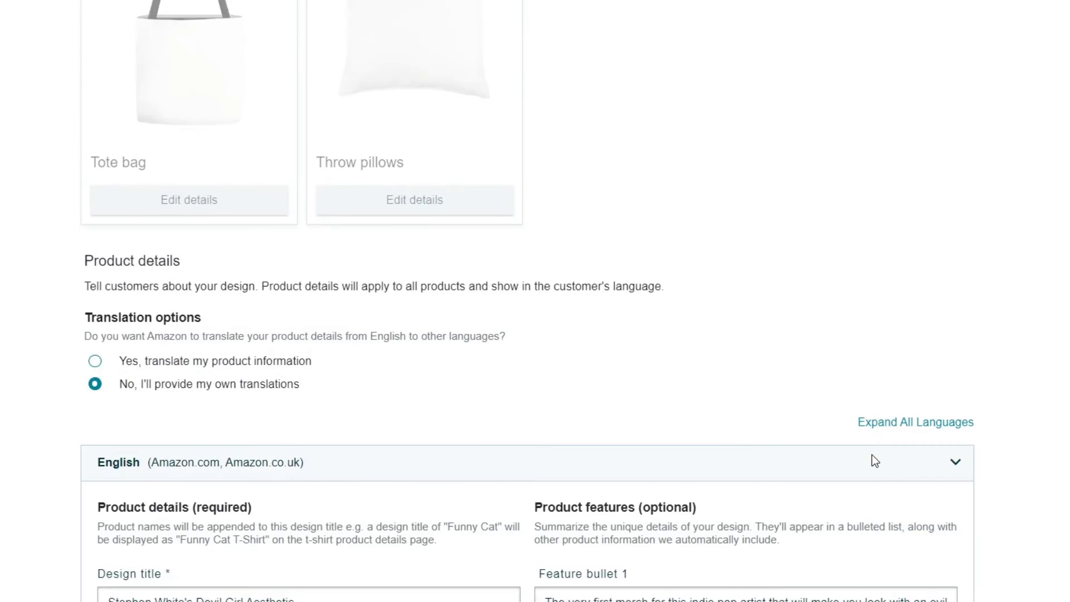
scroll(872, 454, "up", 3)
scroll(872, 453, "up", 20)
scroll(873, 463, "up", 2)
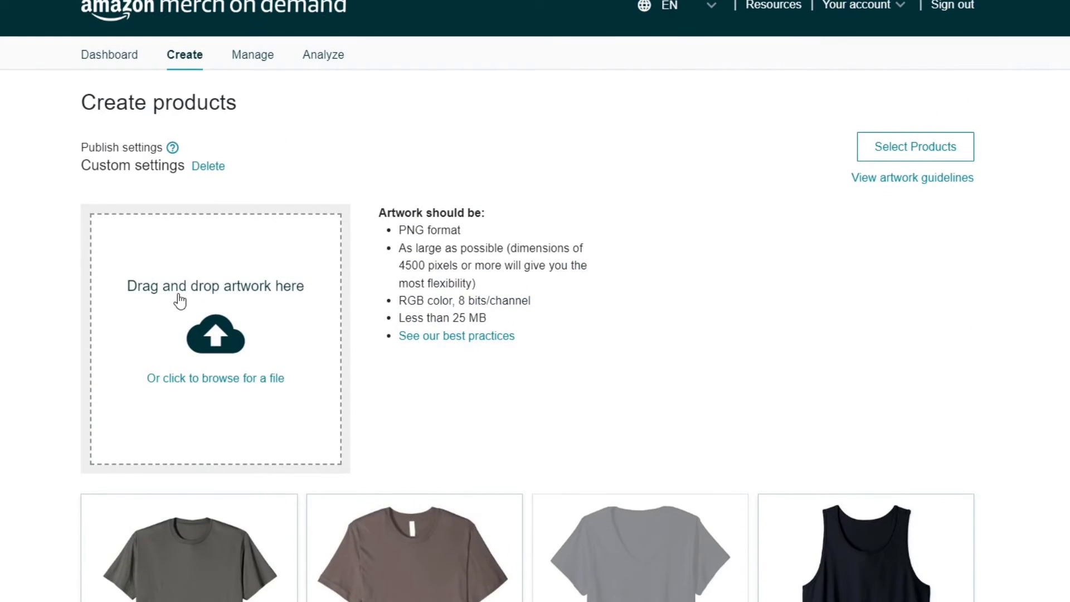
left_click(217, 383)
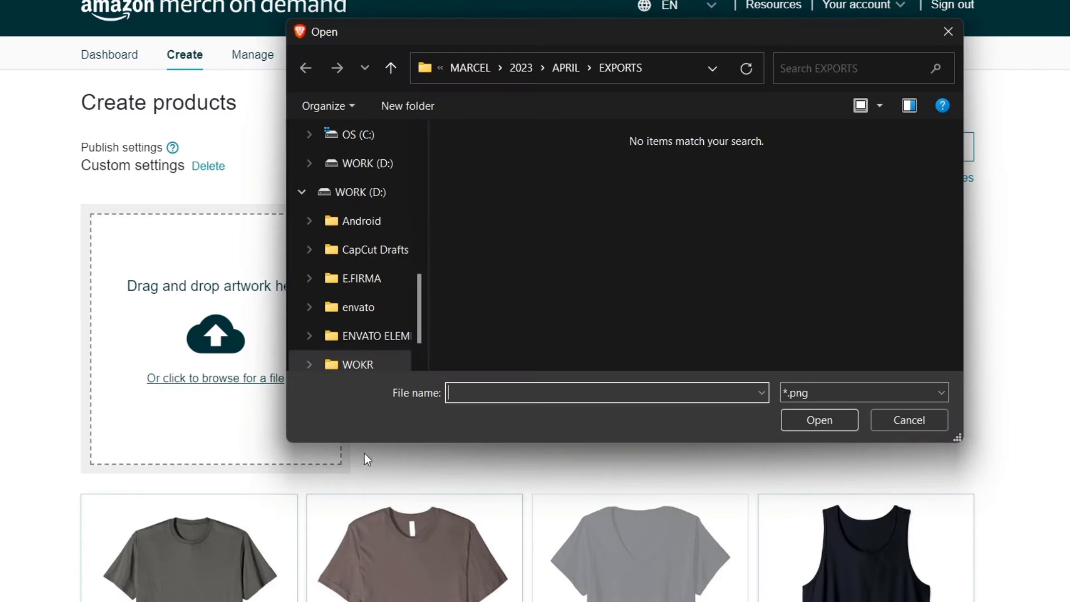
scroll(368, 229, "up", 5)
scroll(379, 223, "up", 3)
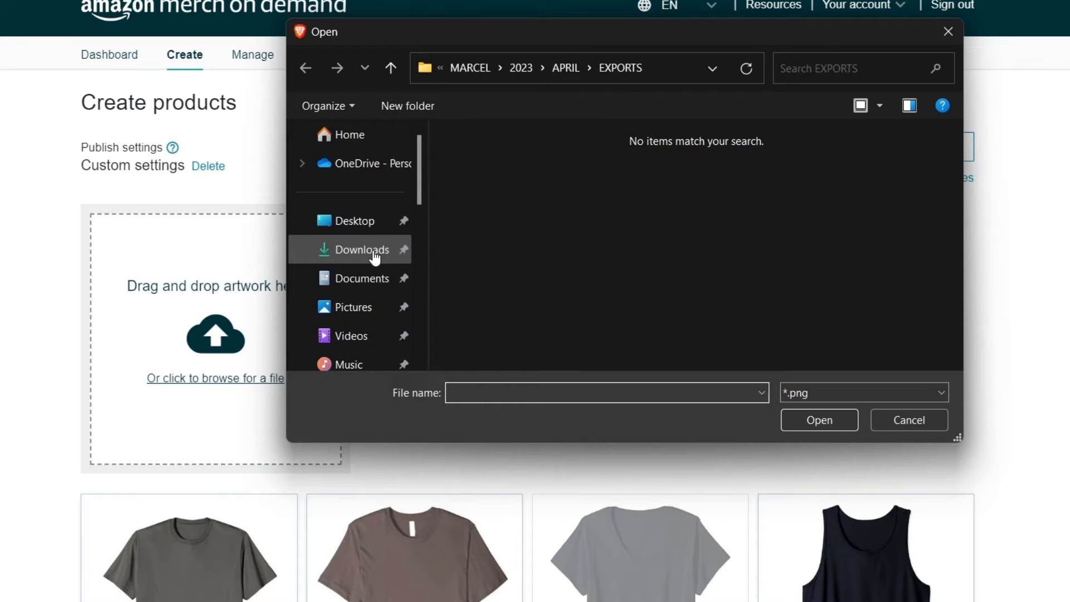
left_click(341, 250)
left_click(491, 231)
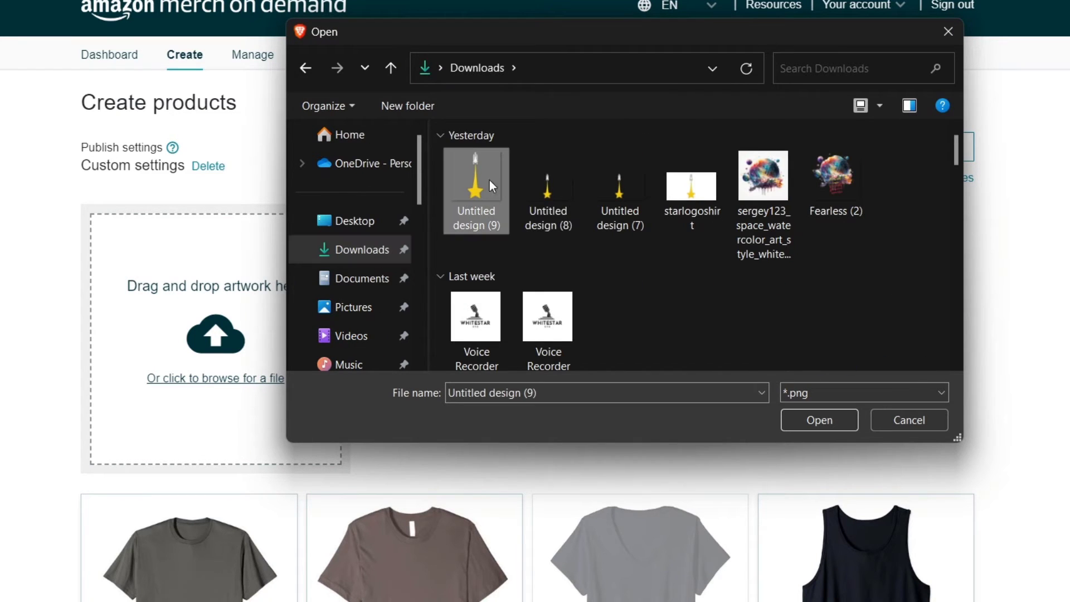
left_click(836, 424)
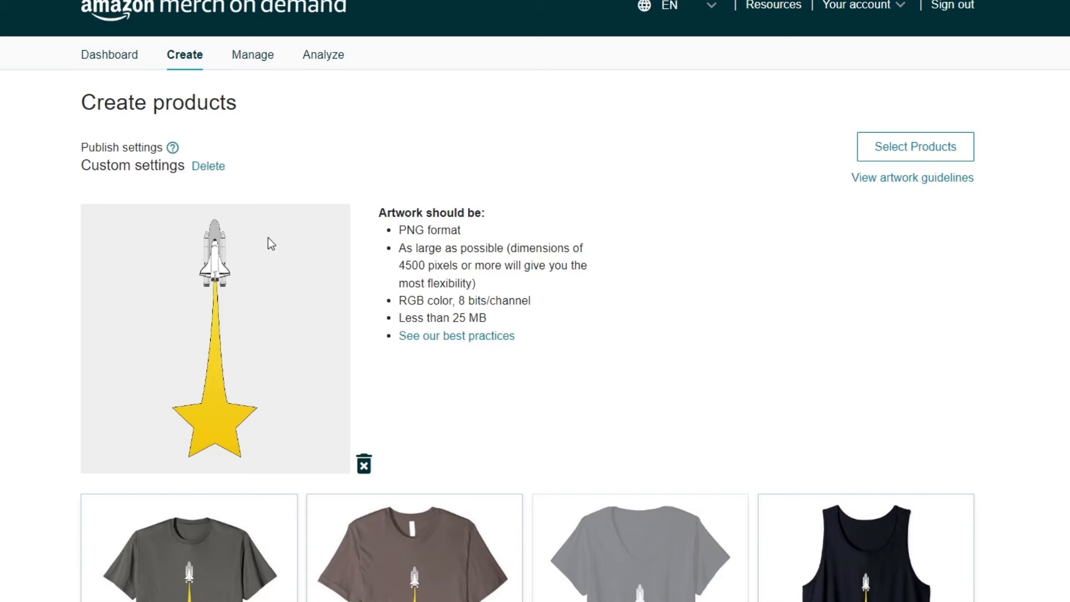
scroll(649, 225, "down", 5)
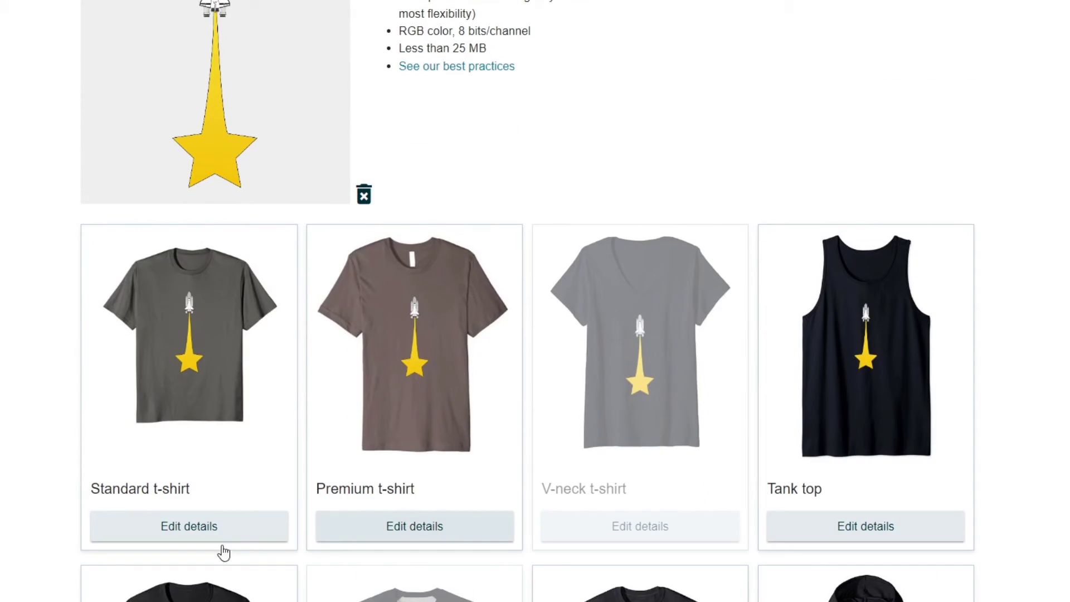
scroll(914, 354, "down", 5)
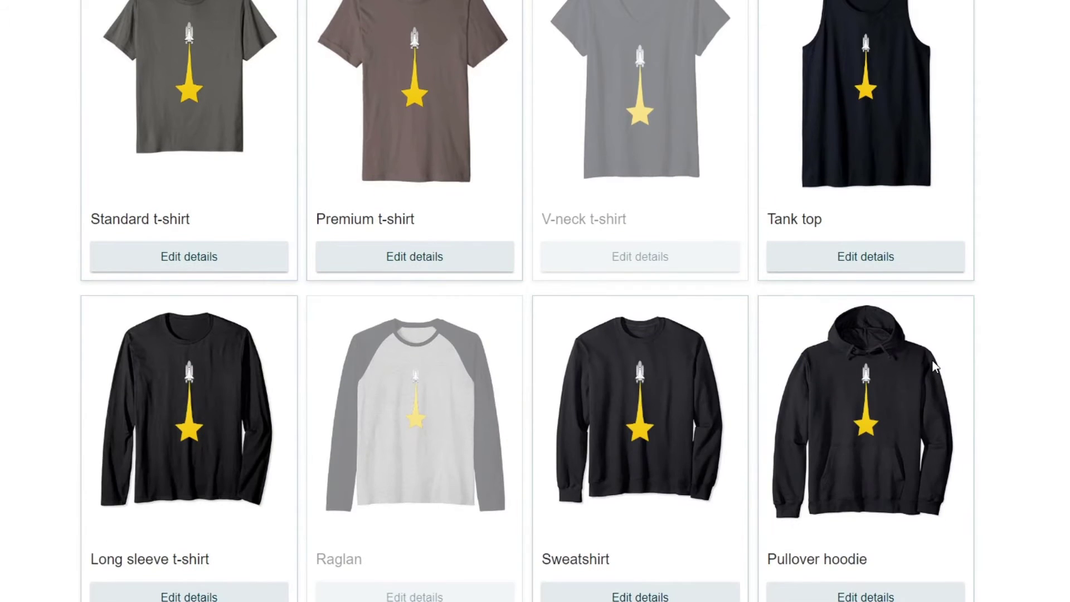
scroll(934, 364, "down", 5)
scroll(937, 371, "down", 2)
scroll(938, 372, "down", 3)
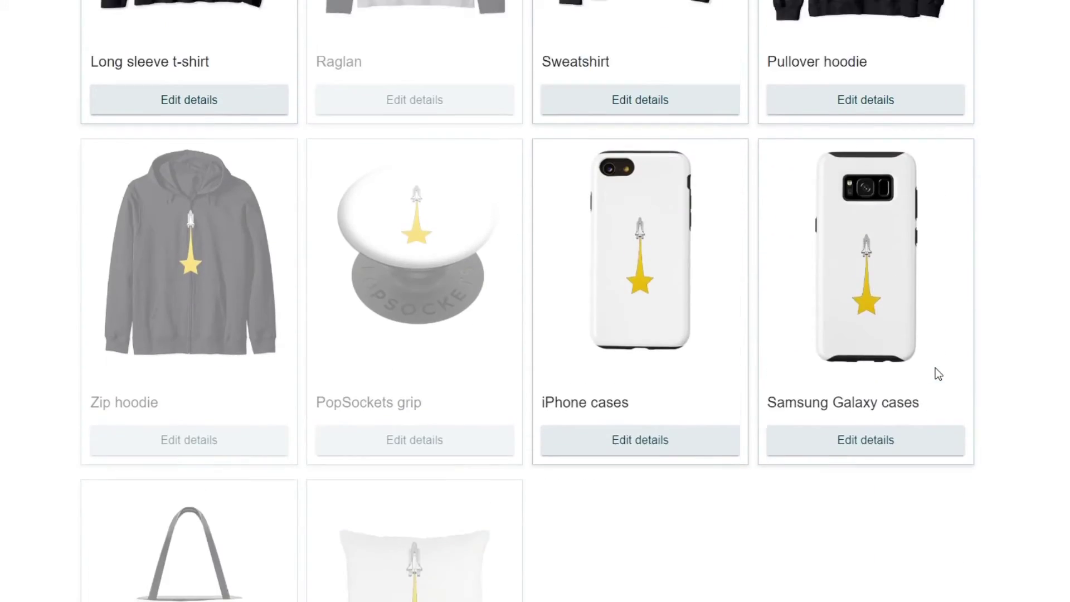
scroll(935, 368, "up", 14)
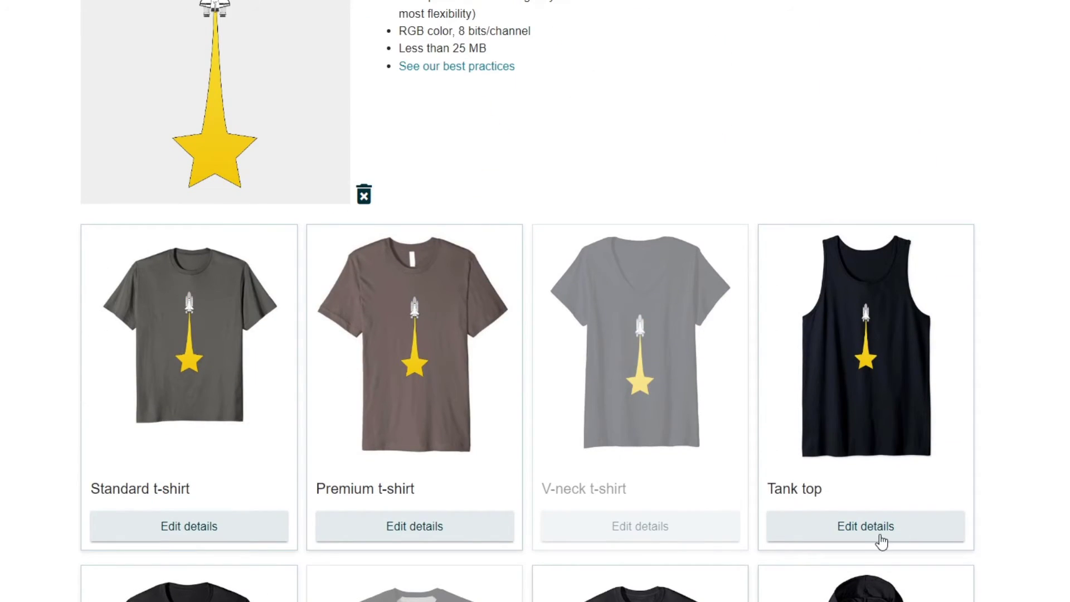
- Review the Tank top's estimated USD royalty in its price settings
left_click(866, 527)
scroll(1022, 416, "down", 5)
scroll(1022, 416, "down", 4)
scroll(998, 446, "down", 1)
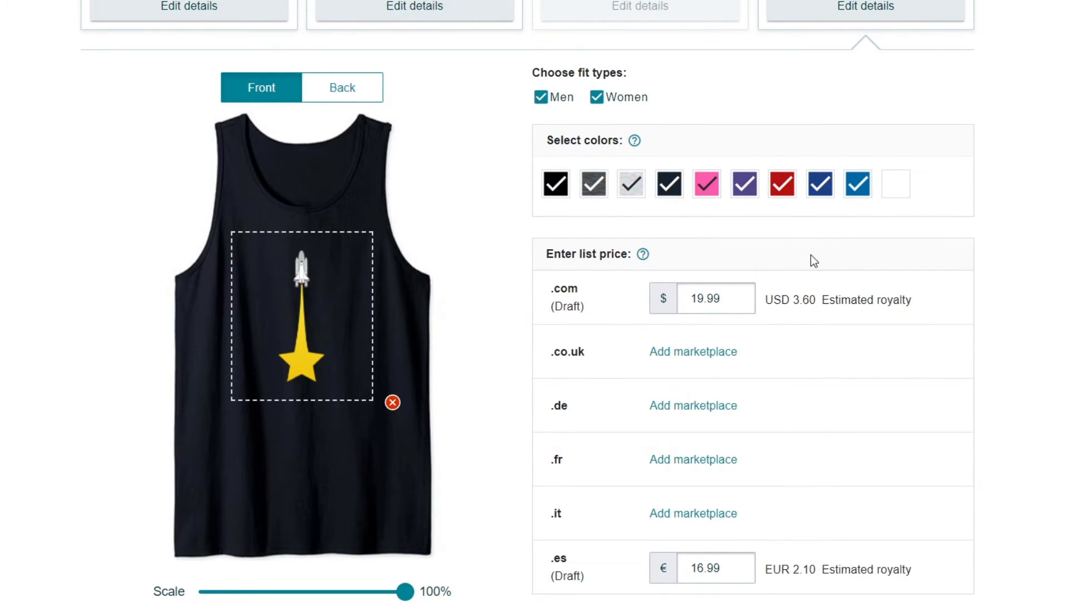
left_click_drag(915, 299, 821, 301)
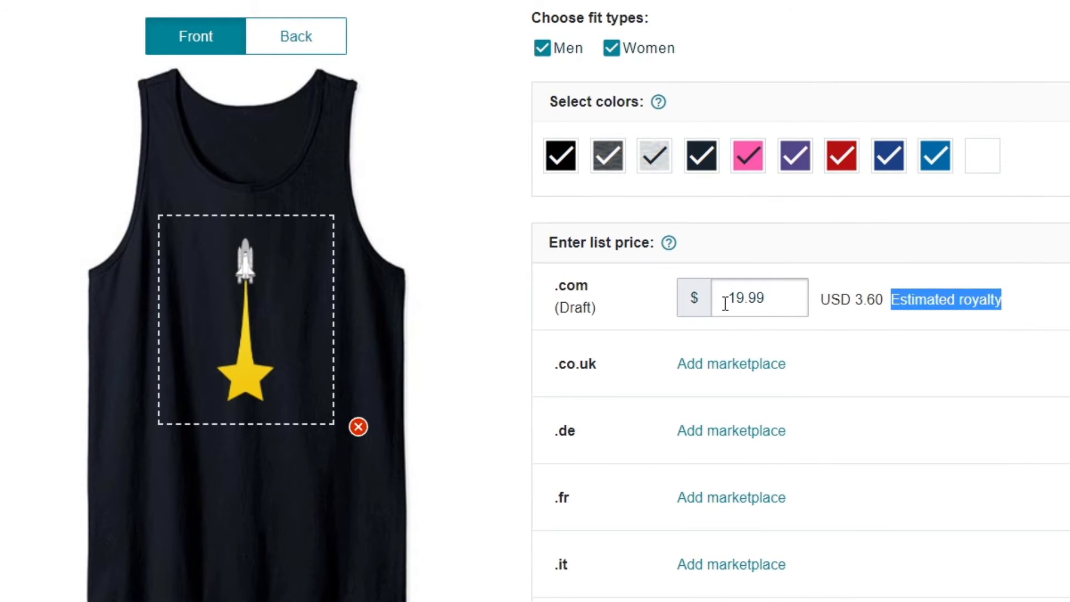
left_click_drag(856, 299, 899, 301)
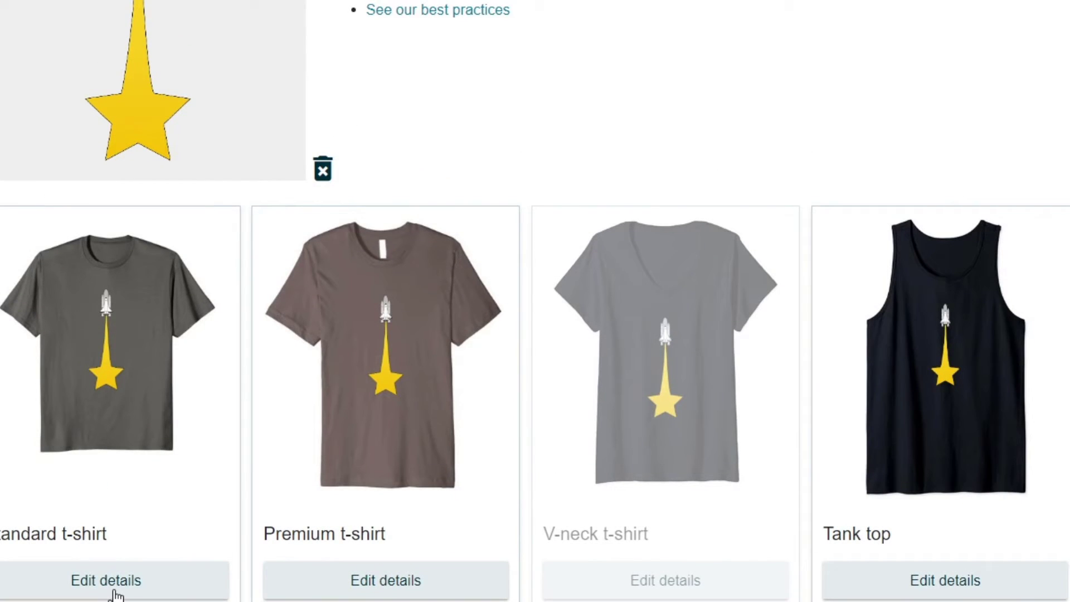
- Set Standard t-shirt list prices to 15.00 (.com), 13.00 (.co.uk) and 14.00 (.es)
left_click(120, 595)
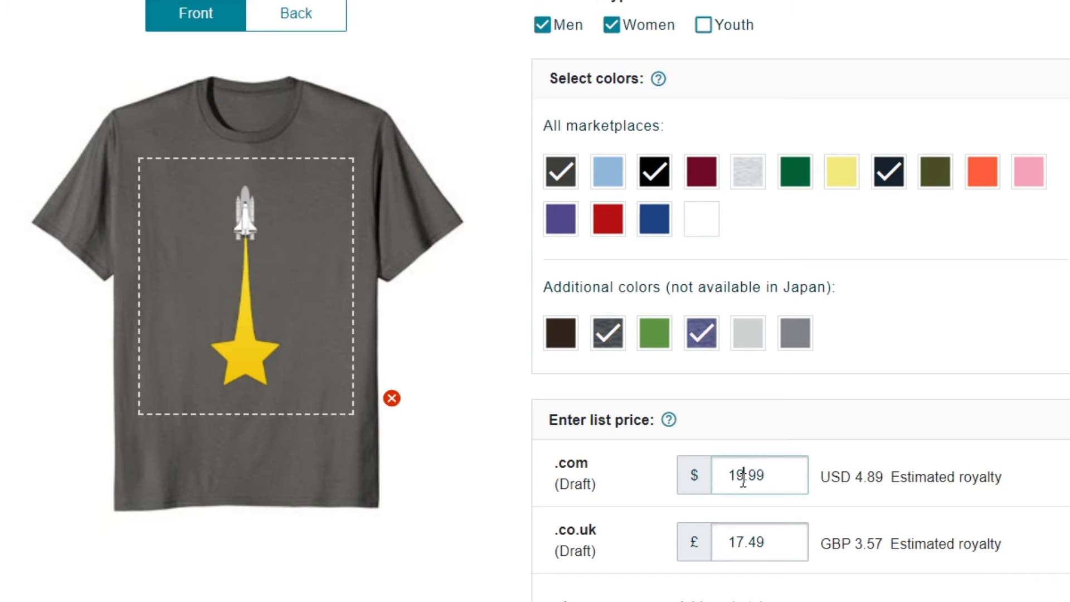
key("BackSpace")
type("7")
left_click_drag(770, 478, 750, 475)
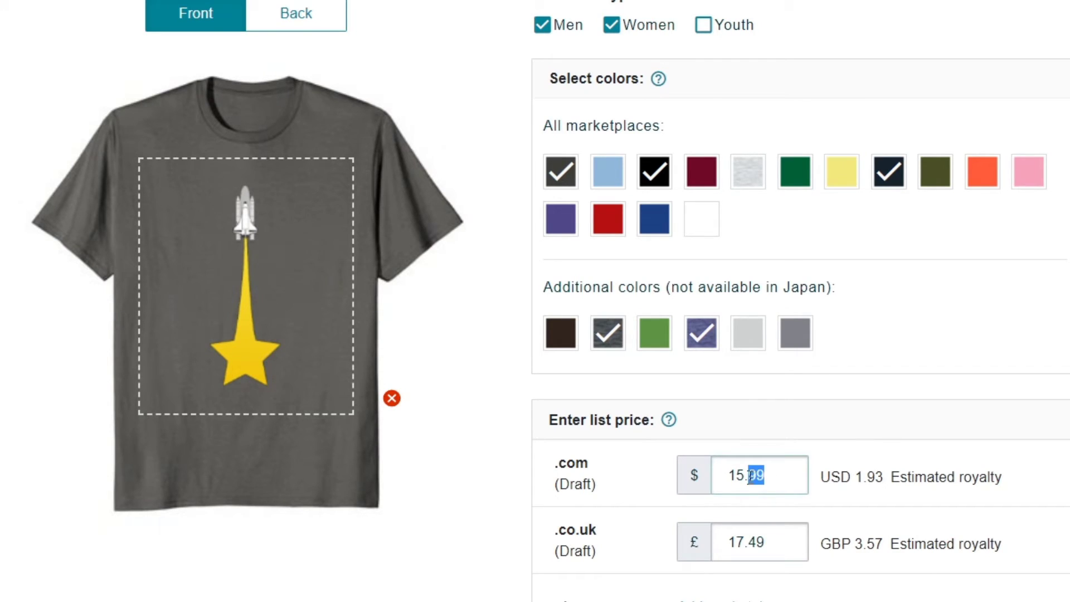
key("BackSpace")
left_click(871, 414)
left_click_drag(767, 543, 726, 544)
type("14.00")
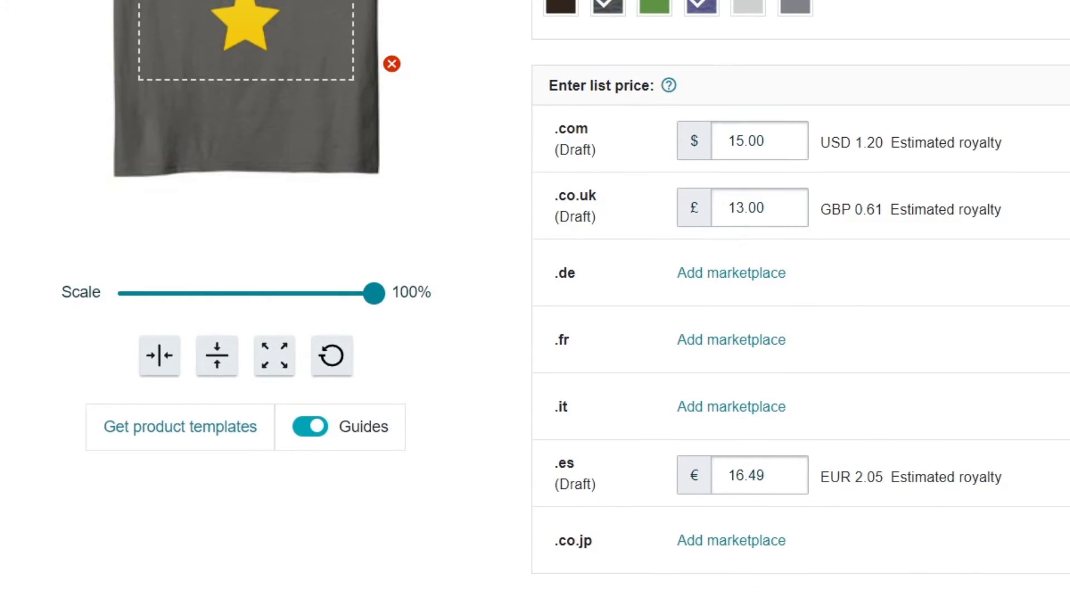
left_click_drag(784, 469, 717, 469)
type("14")
type(".00")
- Publish all 14 Star #1 products and continue to the Manage page
scroll(1062, 519, "down", 2)
scroll(1062, 519, "down", 3)
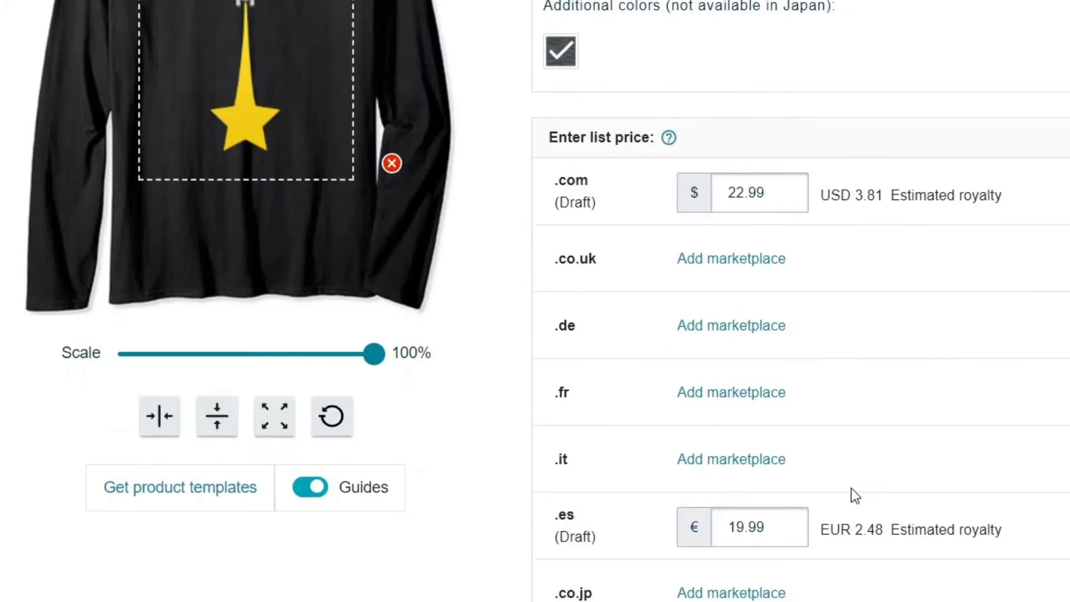
scroll(839, 397, "up", 8)
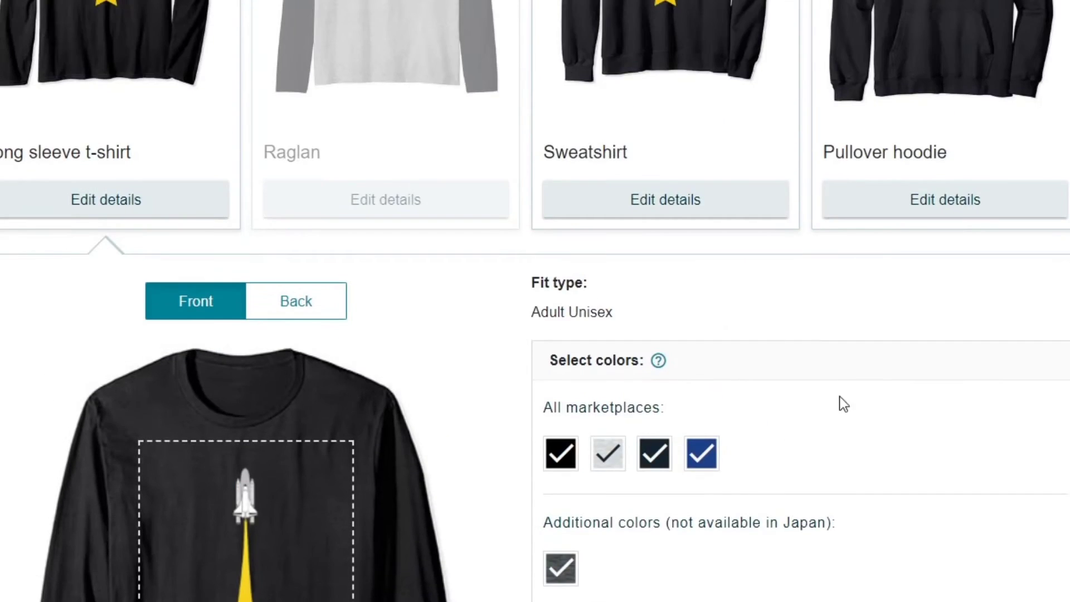
scroll(1019, 415, "down", 2)
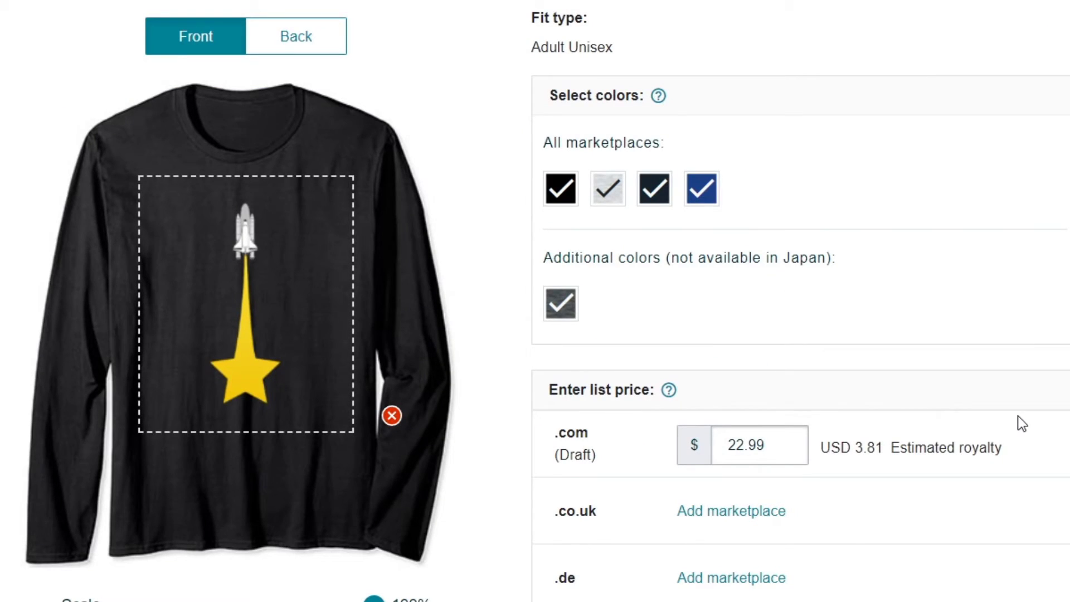
scroll(992, 422, "down", 1)
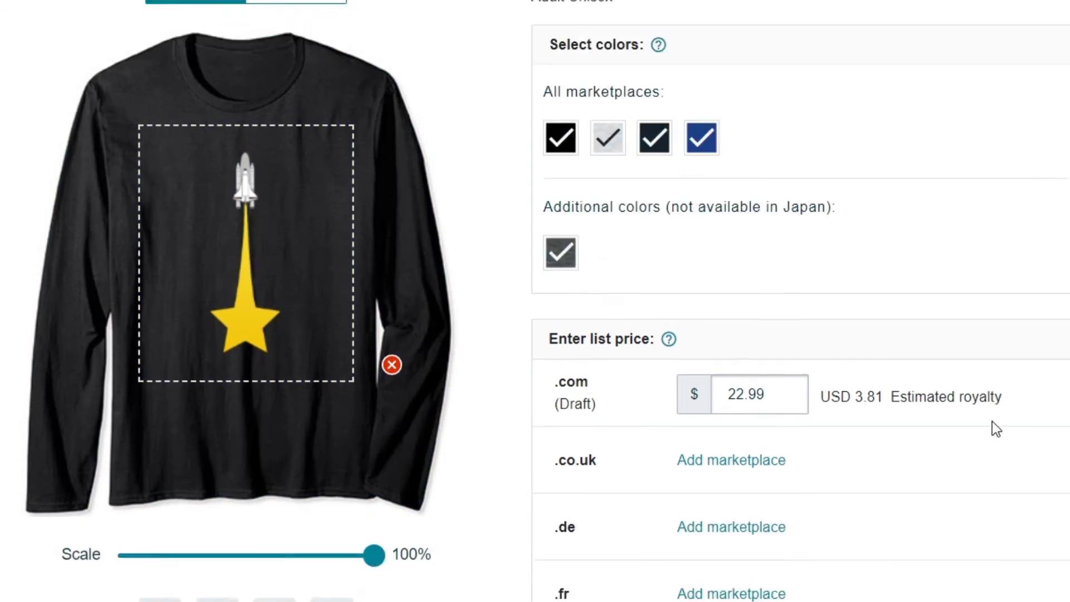
scroll(992, 422, "down", 5)
scroll(993, 422, "down", 3)
scroll(992, 422, "down", 4)
scroll(1014, 413, "down", 10)
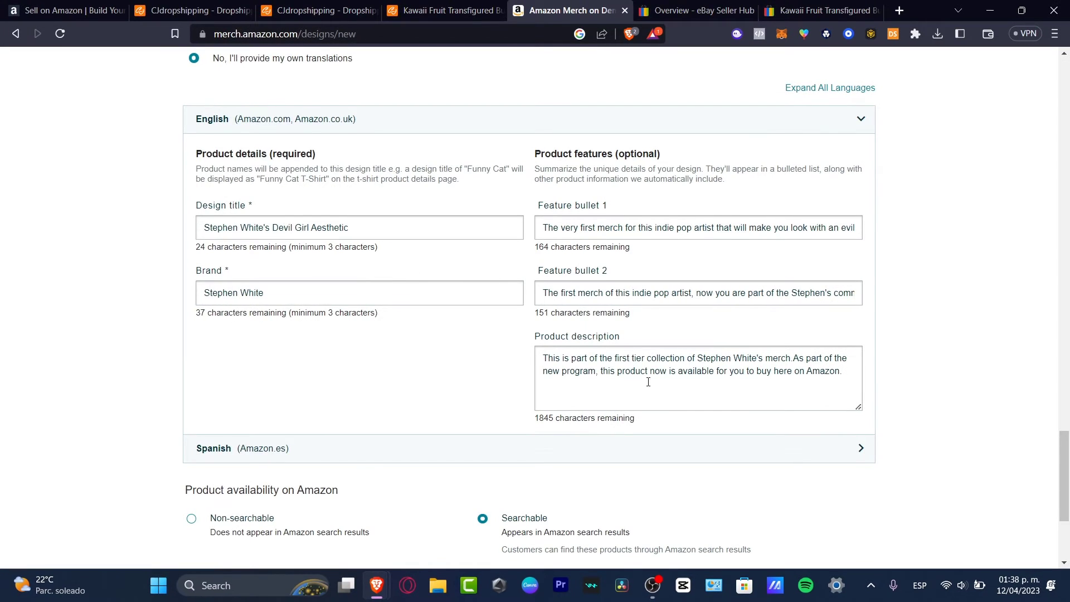
scroll(648, 383, "down", 3)
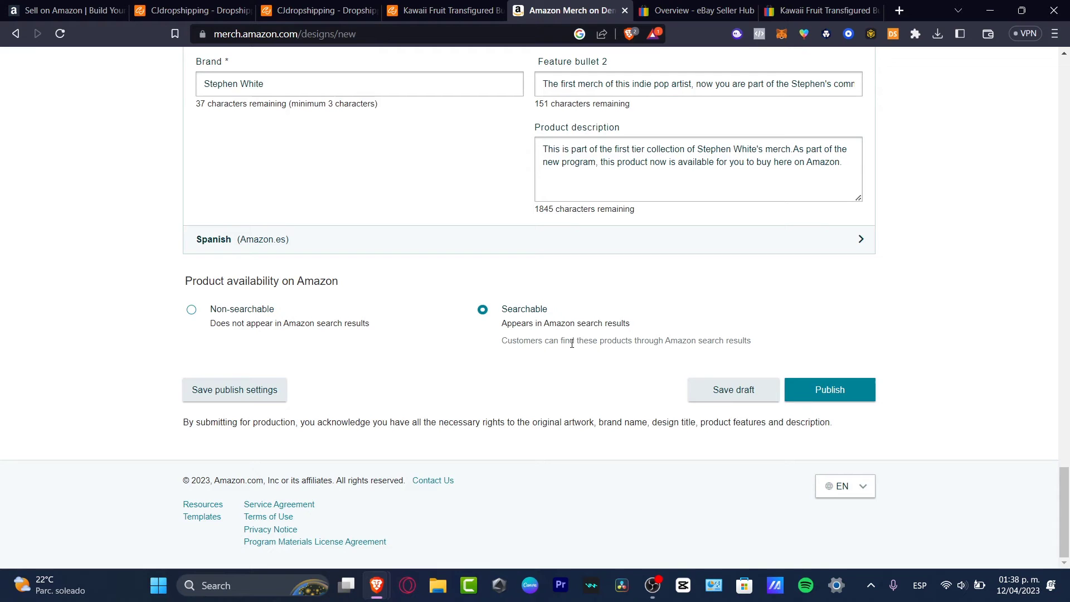
left_click(830, 390)
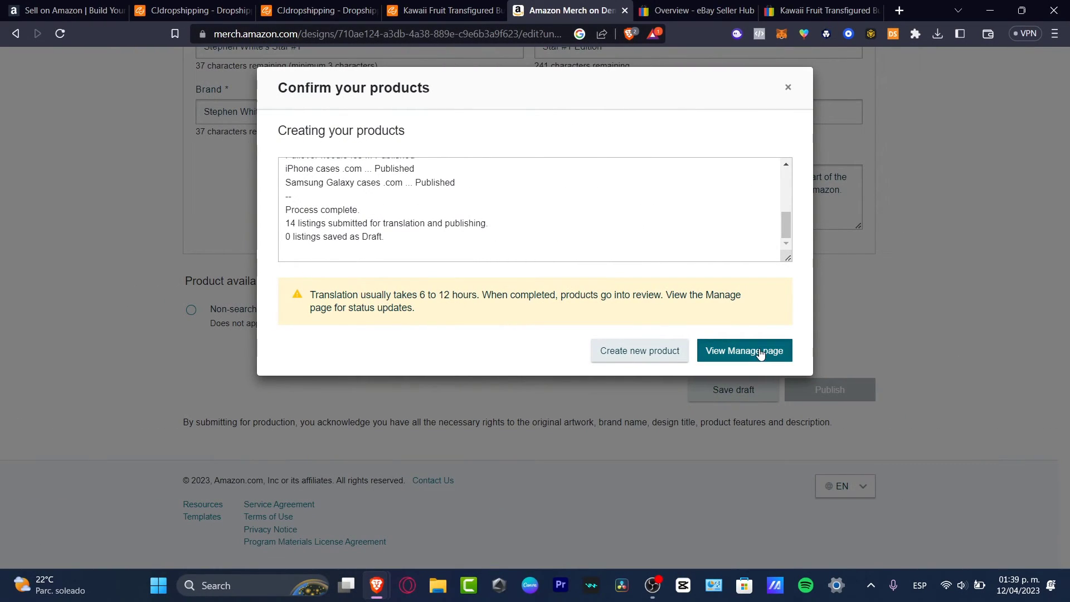
left_click(759, 356)
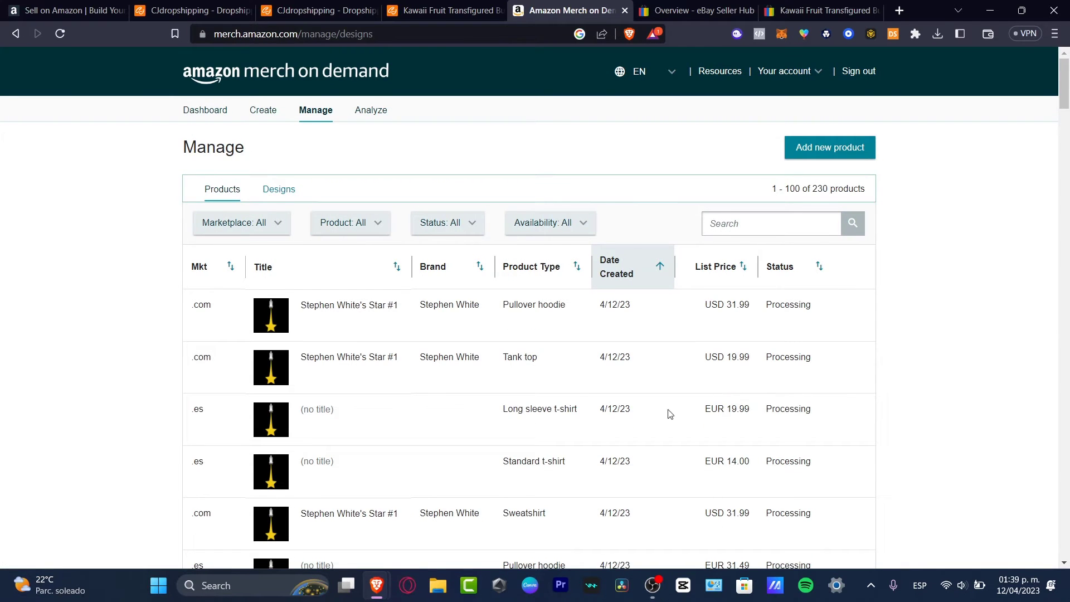
- Scroll through the Manage page to check the Star #1 listings still processing
scroll(581, 396, "down", 1)
scroll(580, 396, "down", 10)
scroll(580, 395, "down", 10)
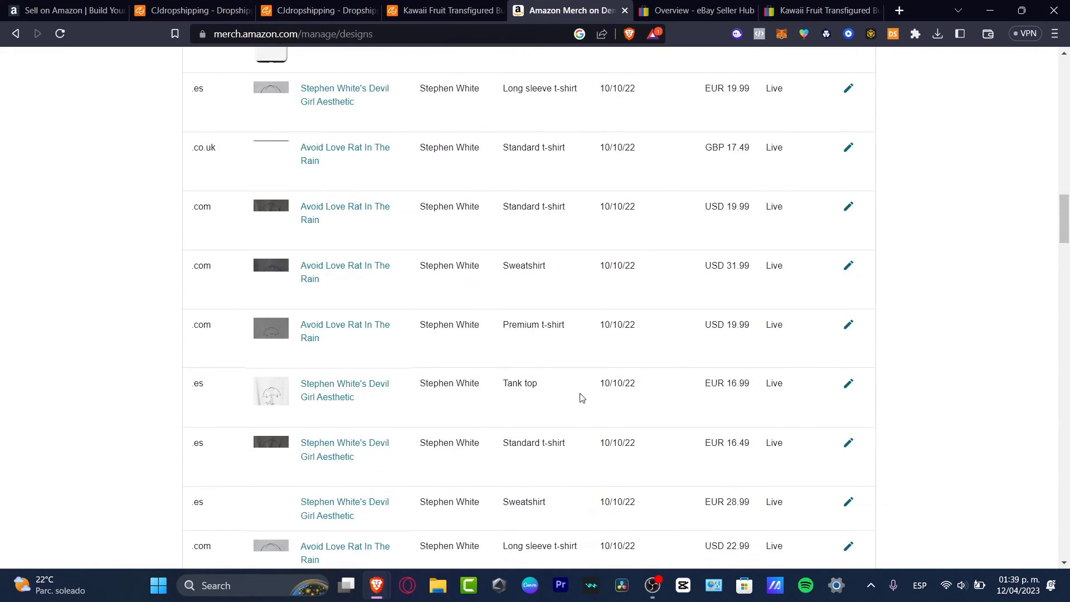
scroll(583, 398, "up", 10)
scroll(584, 399, "down", 4)
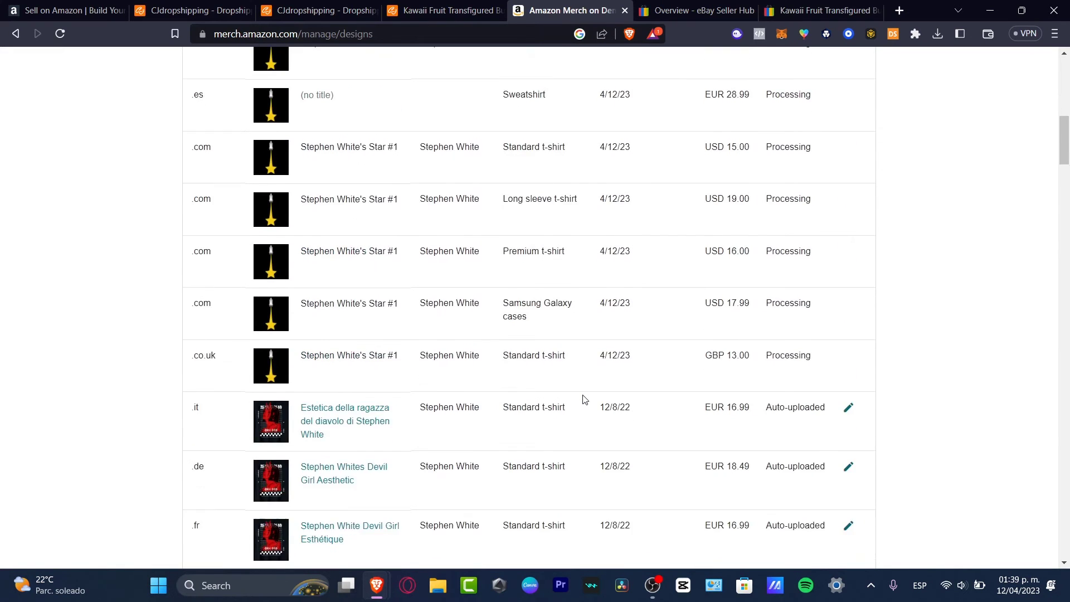
scroll(584, 399, "down", 3)
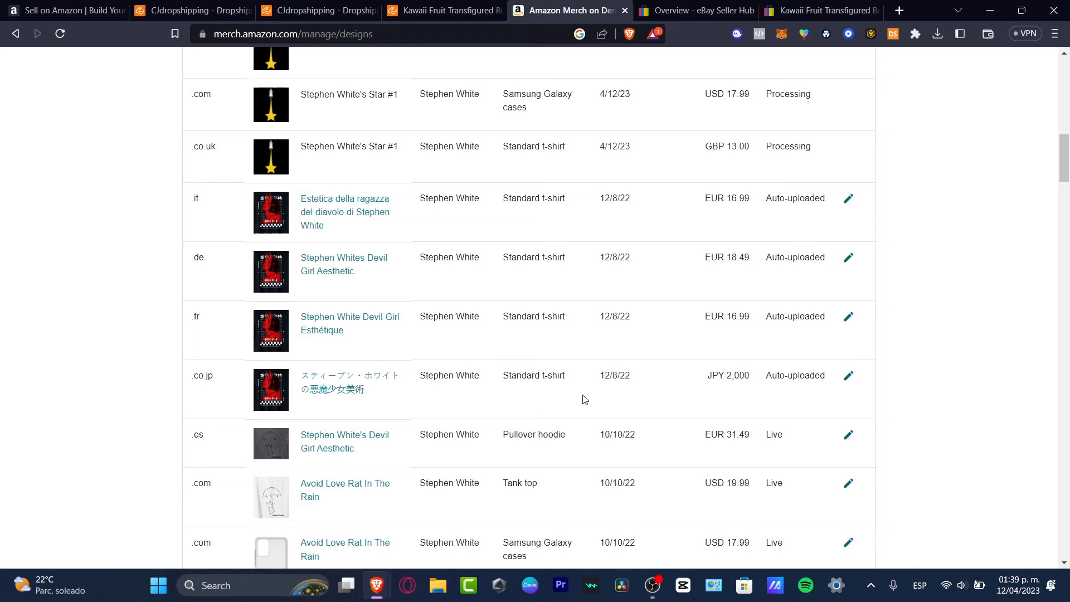
scroll(584, 400, "down", 7)
scroll(584, 399, "down", 7)
scroll(584, 400, "down", 4)
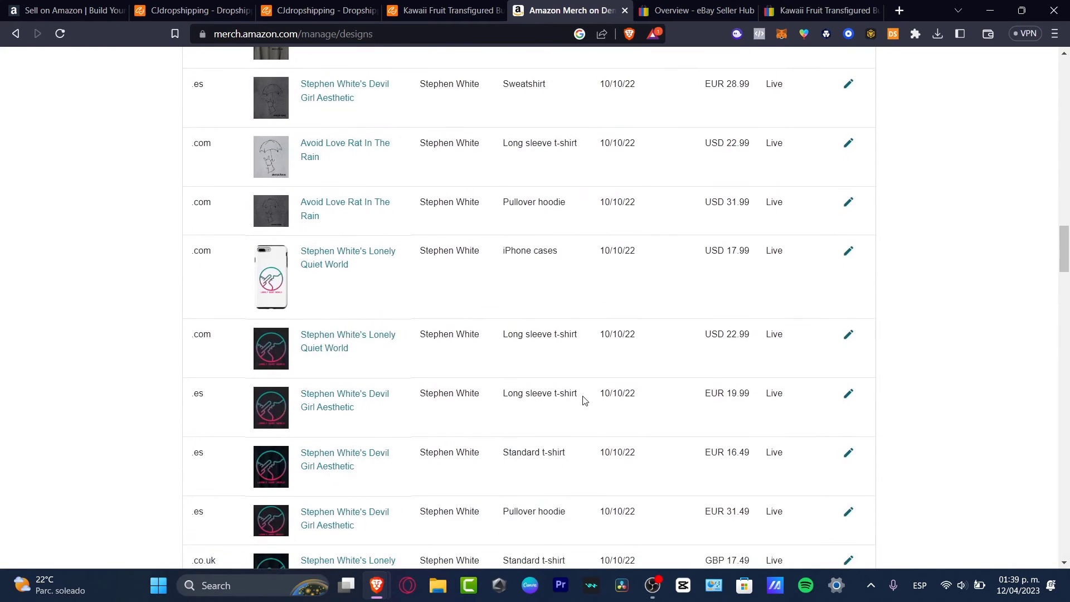
scroll(584, 399, "up", 15)
scroll(583, 399, "up", 5)
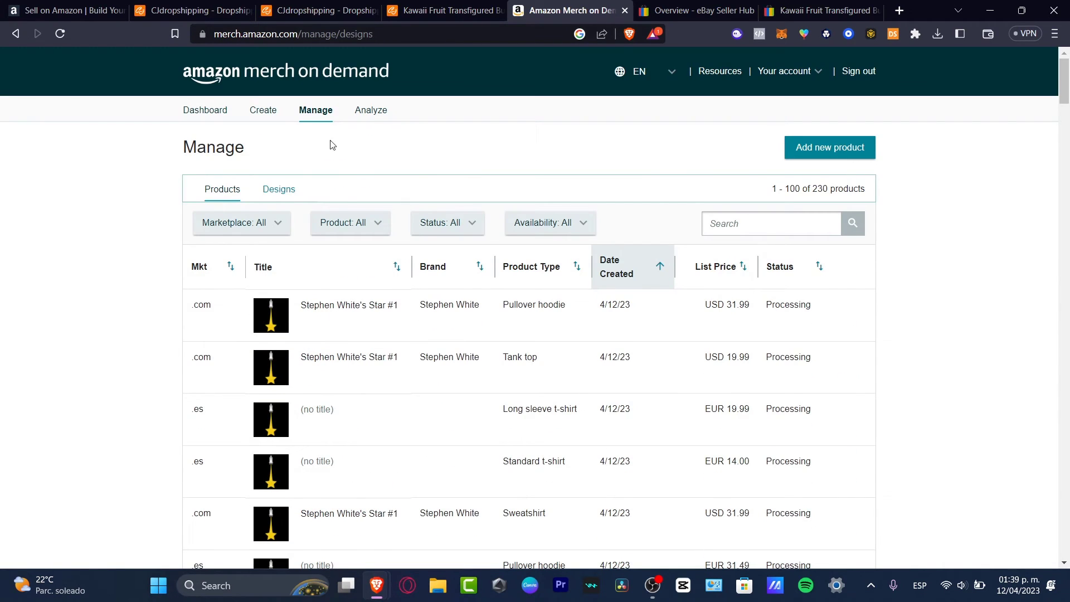
- Check the dashboard's account status: 14 products submitted today, 7 published designs
left_click(216, 113)
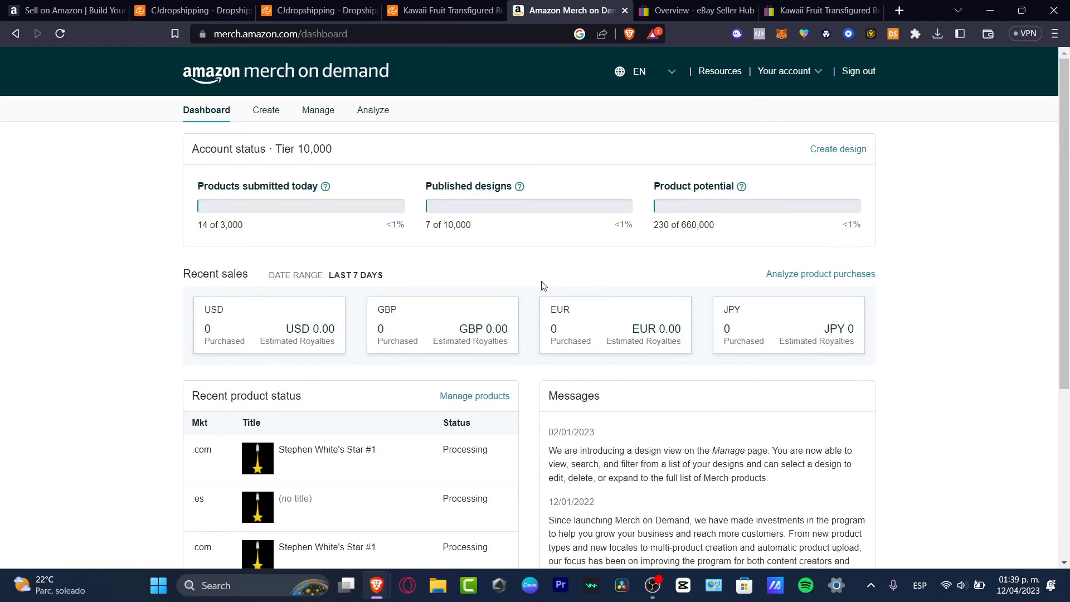
scroll(544, 285, "down", 3)
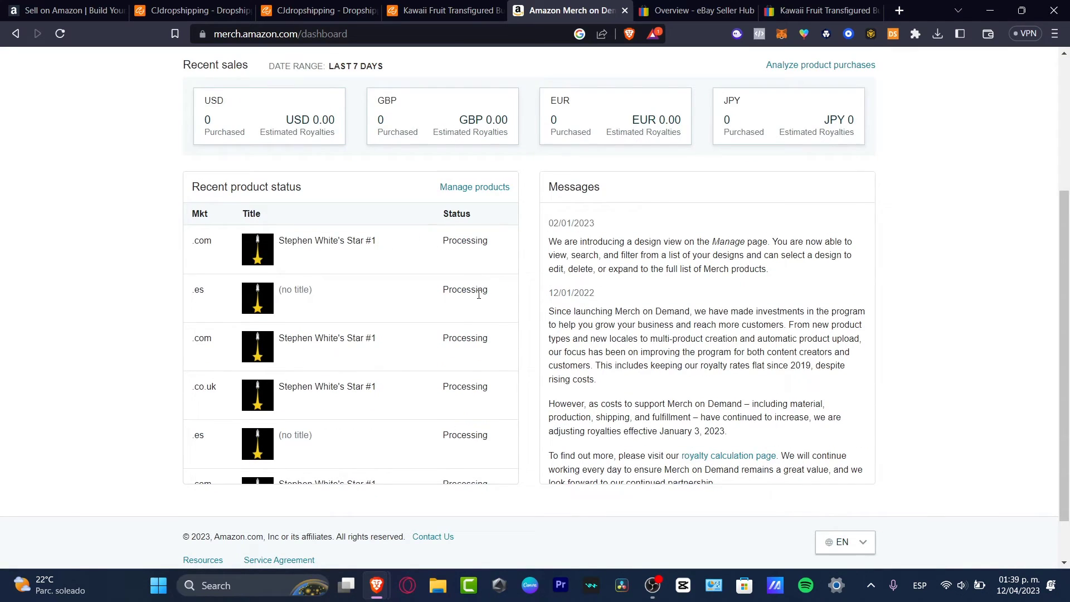
scroll(485, 304, "down", 2)
scroll(724, 334, "down", 2)
scroll(952, 393, "down", 1)
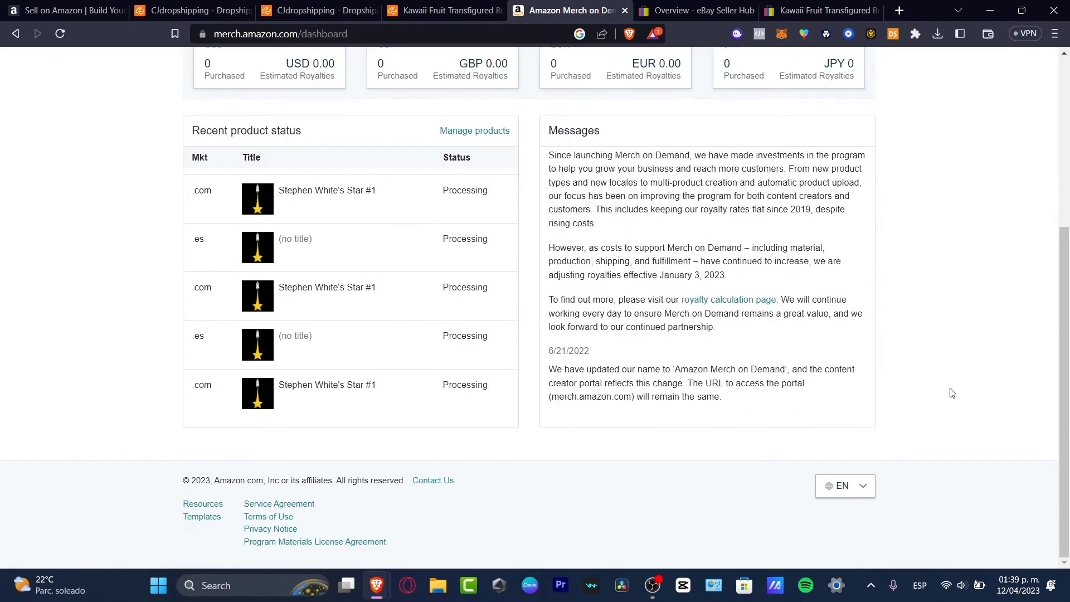
scroll(931, 335, "up", 5)
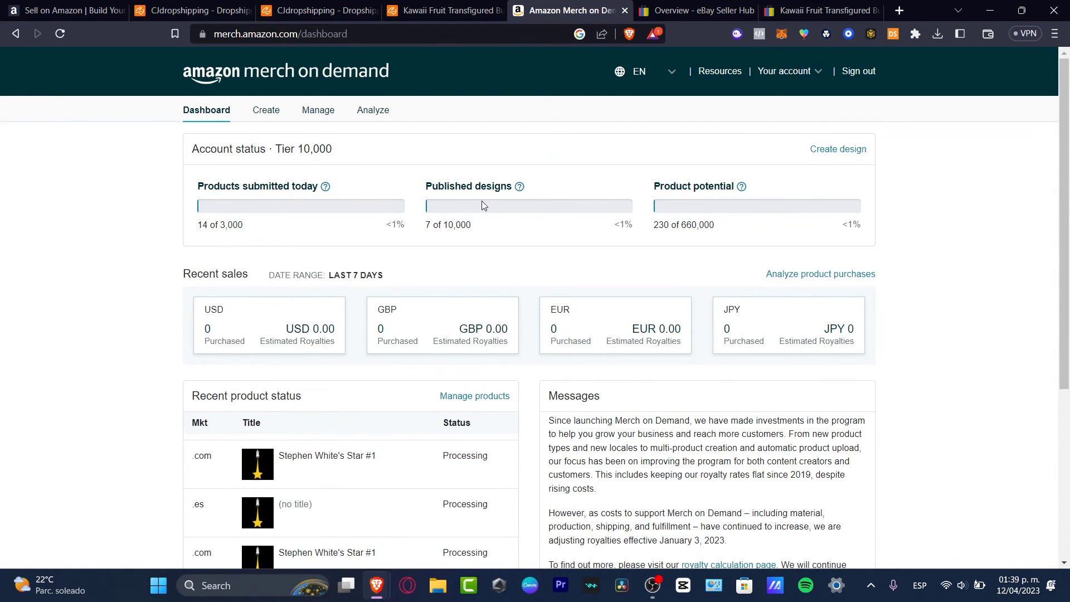
- Open the Etsy shop's Listings page, briefly check the CJdropshipping tabs, then return
left_click(320, 111)
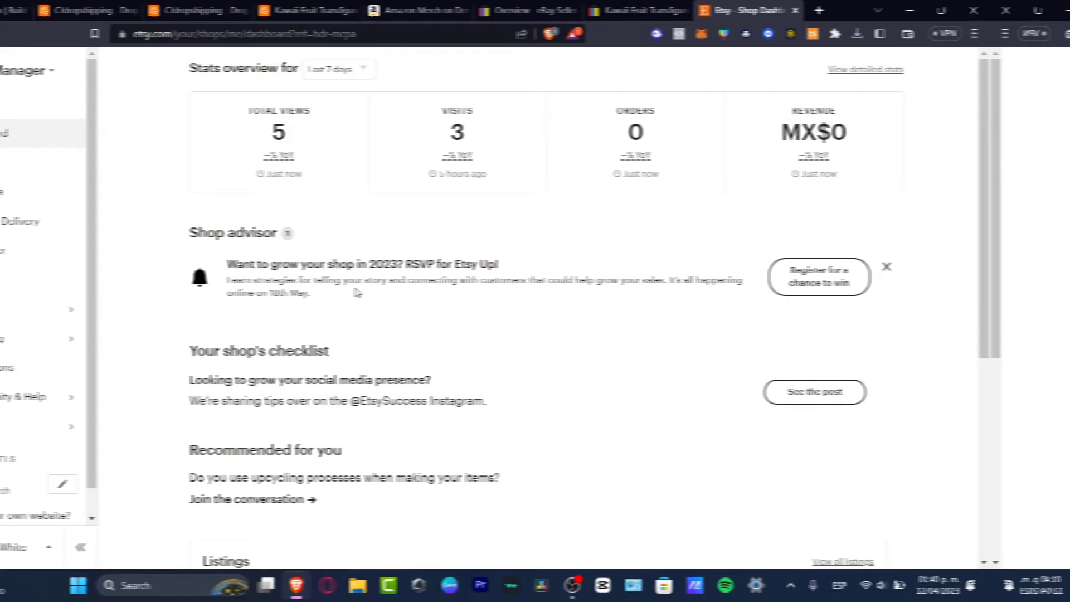
left_click(88, 178)
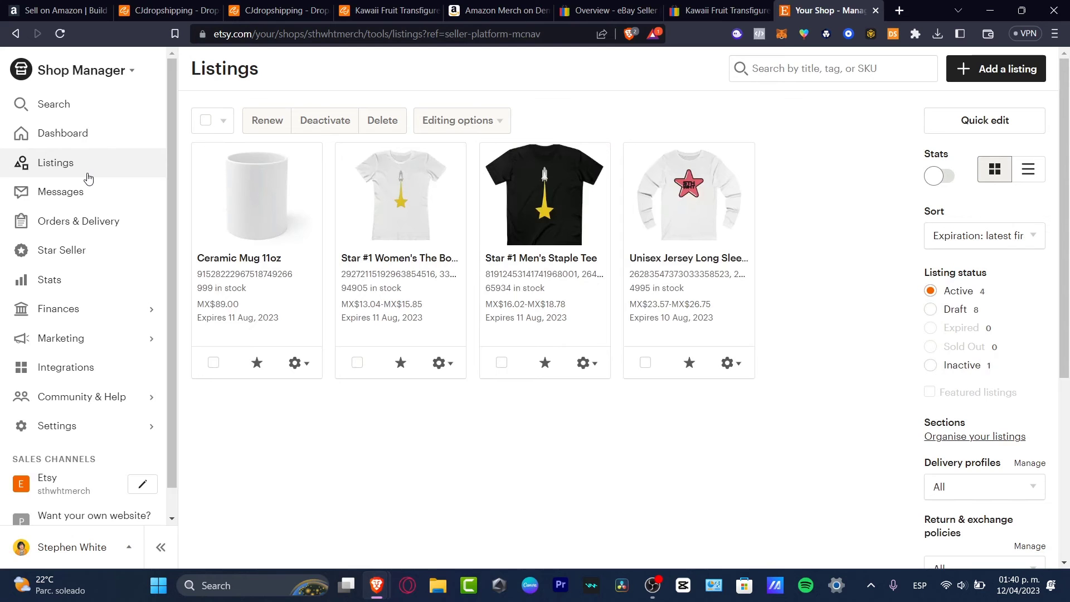
left_click(264, 10)
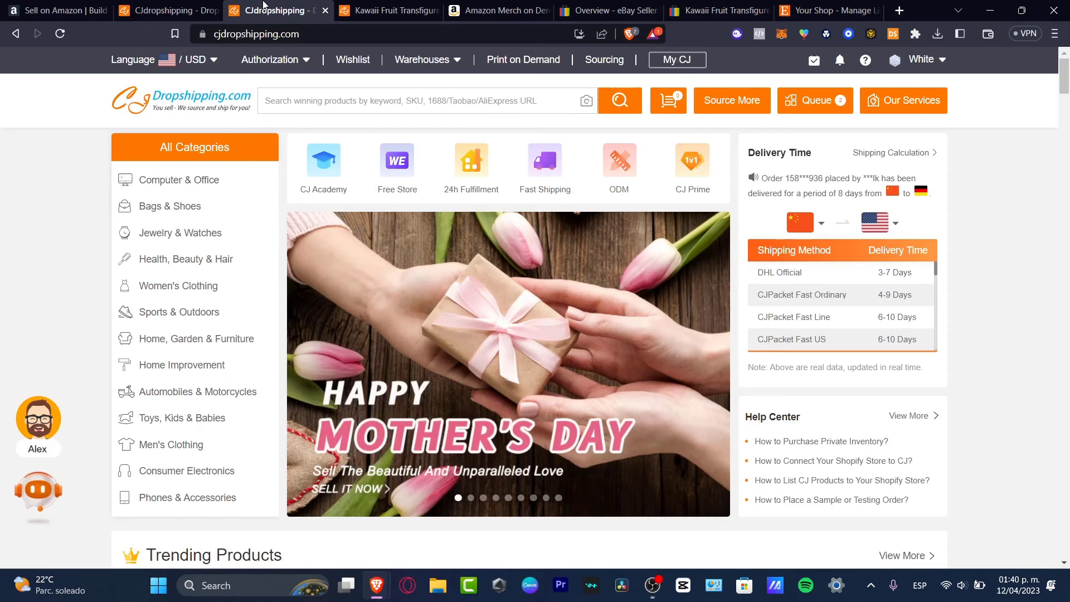
scroll(1025, 309, "down", 7)
scroll(1025, 309, "down", 3)
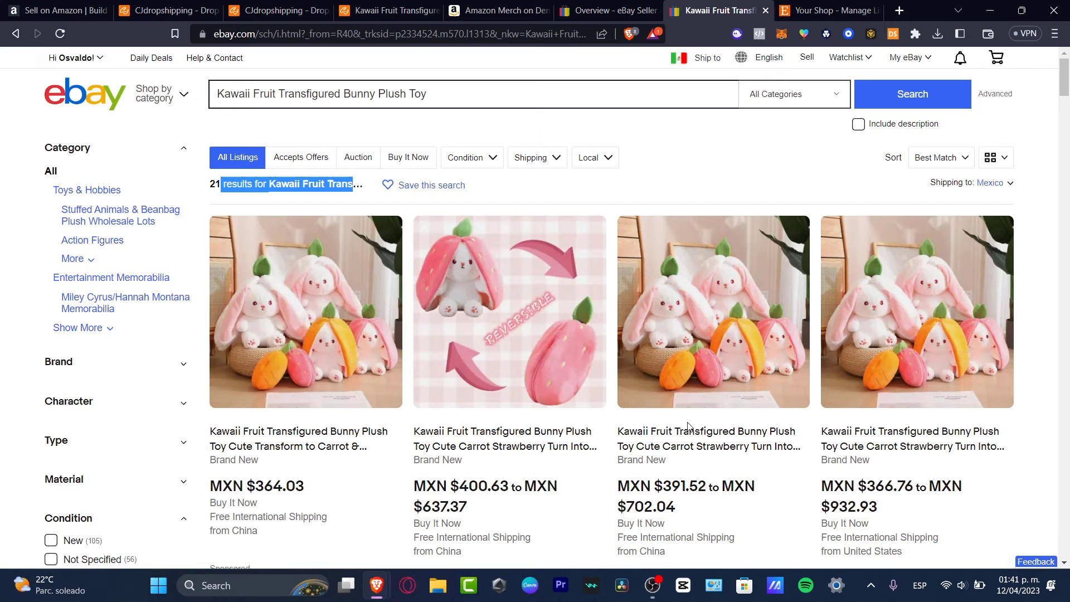
left_click(397, 7)
scroll(627, 415, "up", 10)
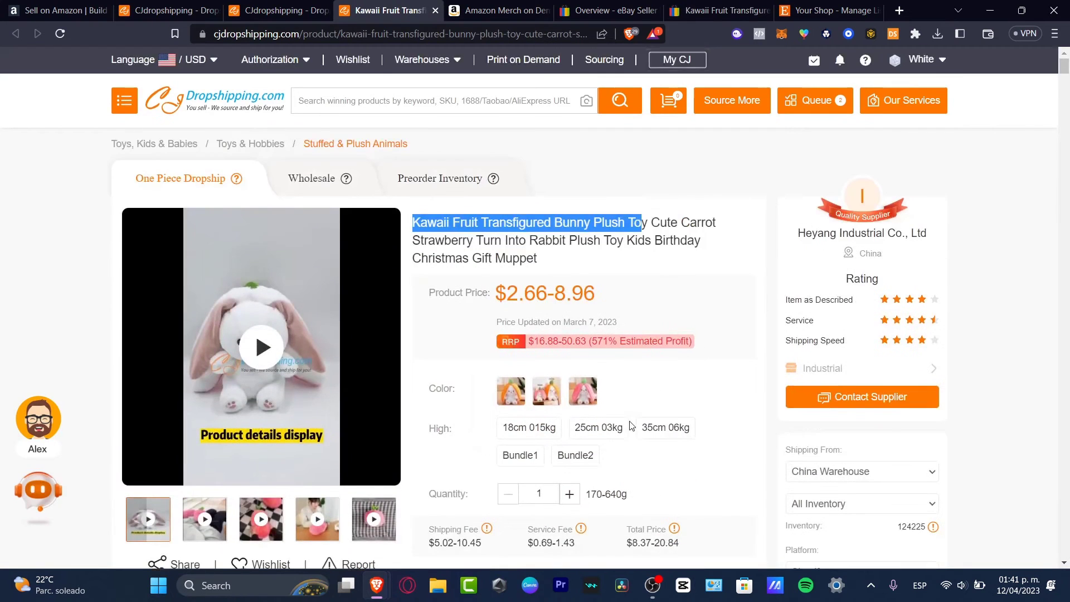
left_click(833, 6)
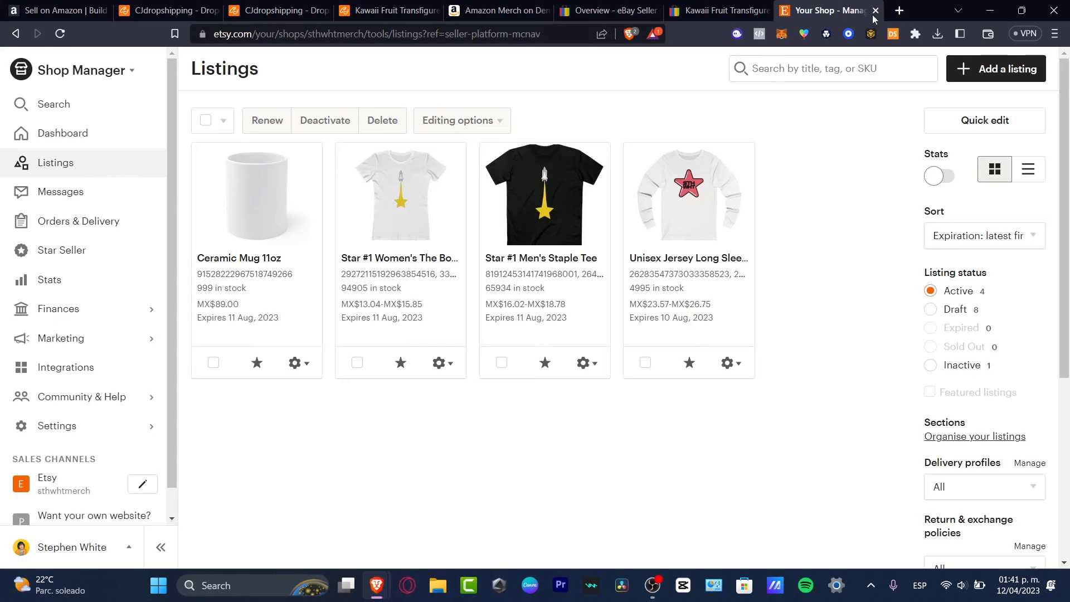
- Search Etsy for the Kawaii Fruit Transfigured Bunny Plush Toy
left_click(899, 11)
type("etsy.com")
key("Return")
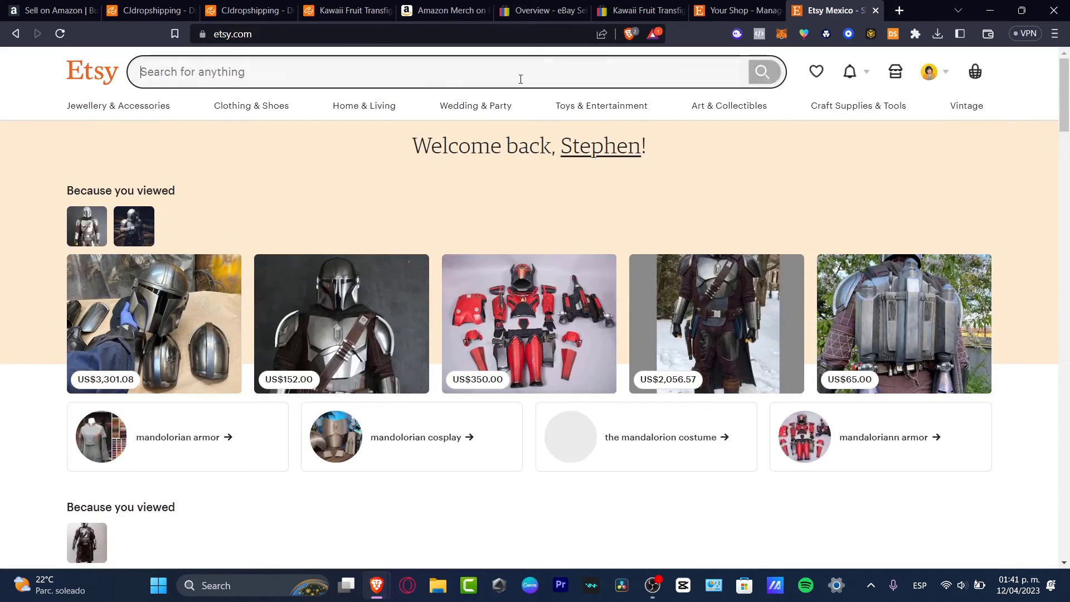
left_click(521, 77)
type("Kawaii Fruit Transfigured Bunny Plush Toy")
key("Return")
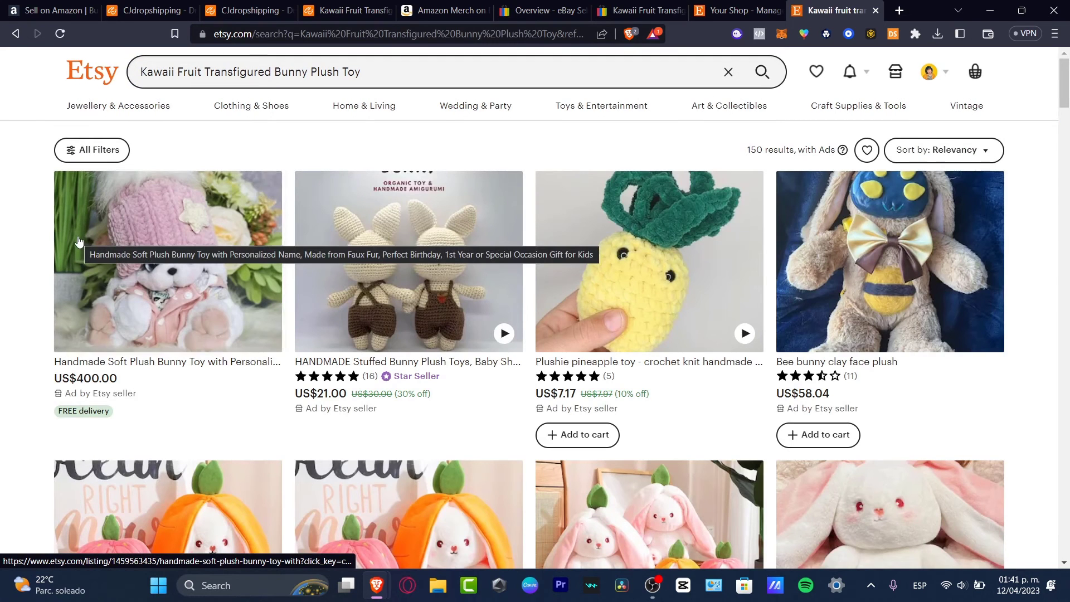
- Browse the competing bunny plush listings, priced roughly US$10–36
scroll(657, 250, "down", 4)
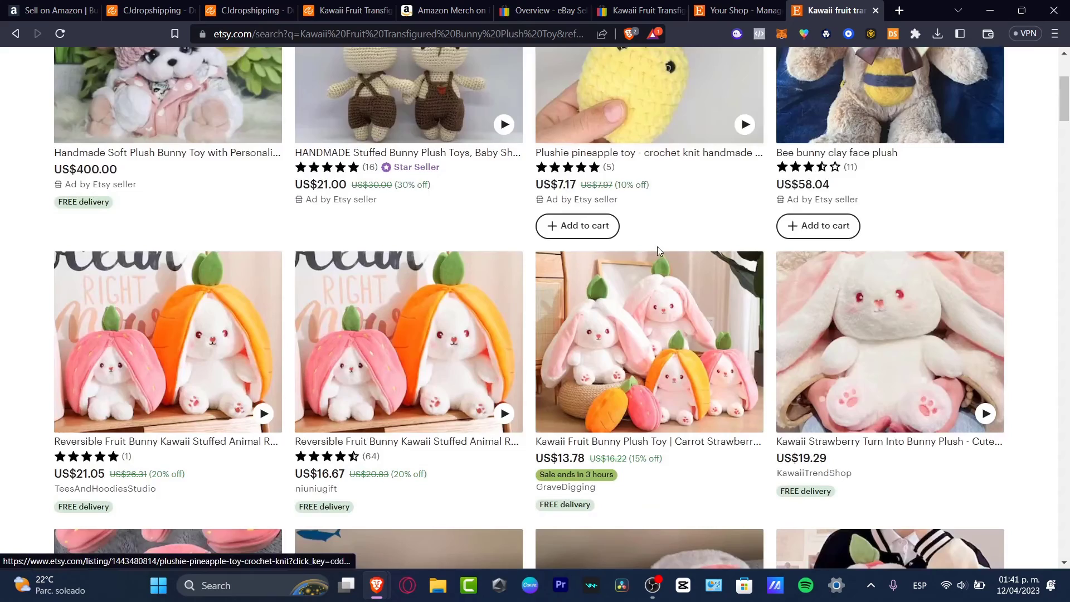
scroll(540, 351, "down", 5)
scroll(540, 351, "down", 3)
scroll(541, 351, "down", 4)
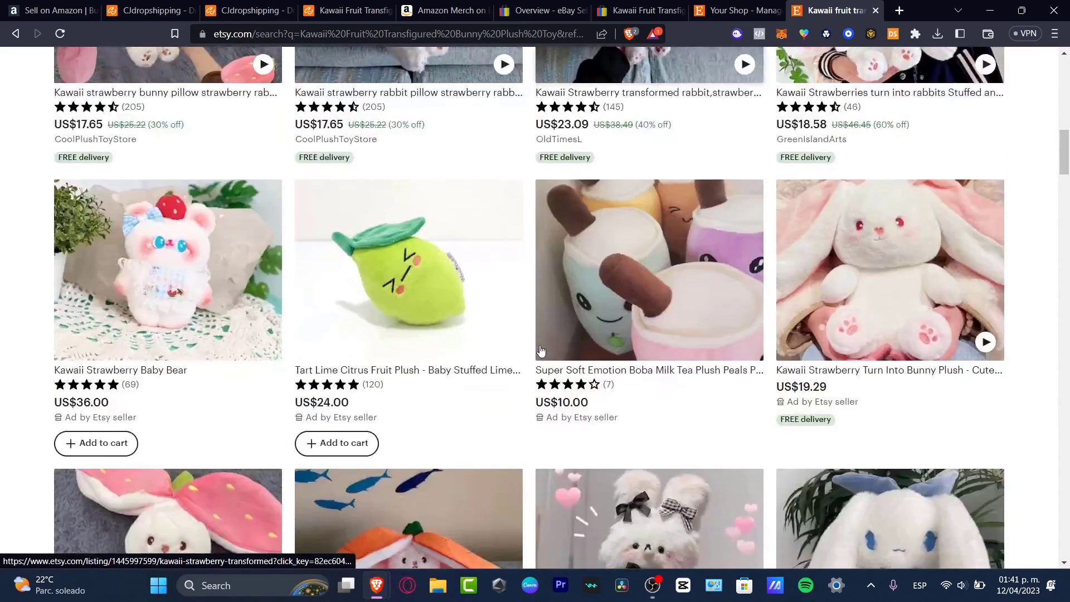
scroll(540, 350, "down", 4)
scroll(540, 350, "down", 4)
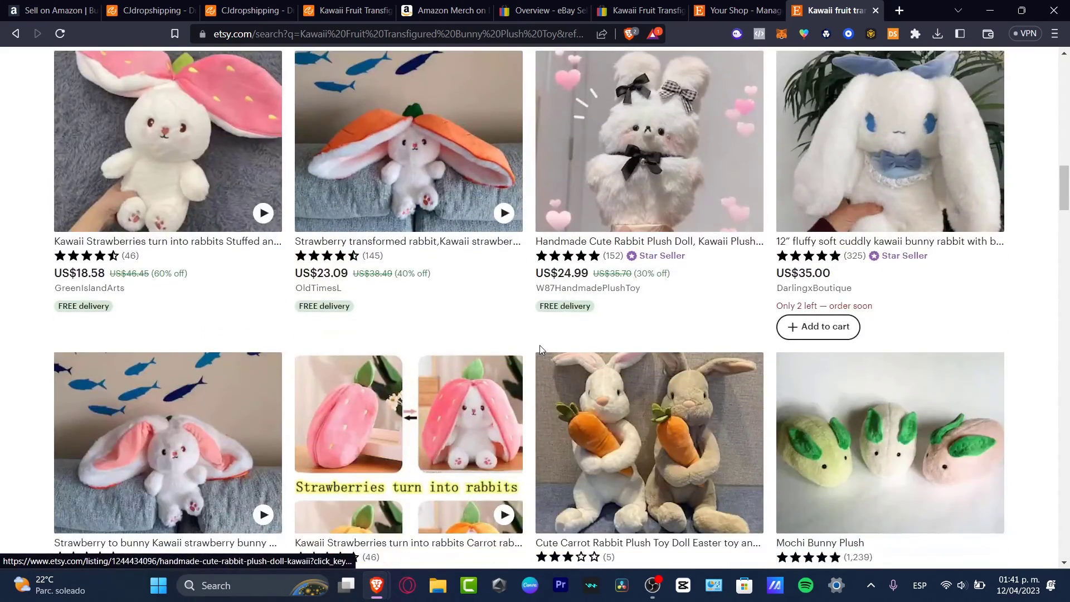
scroll(539, 349, "down", 2)
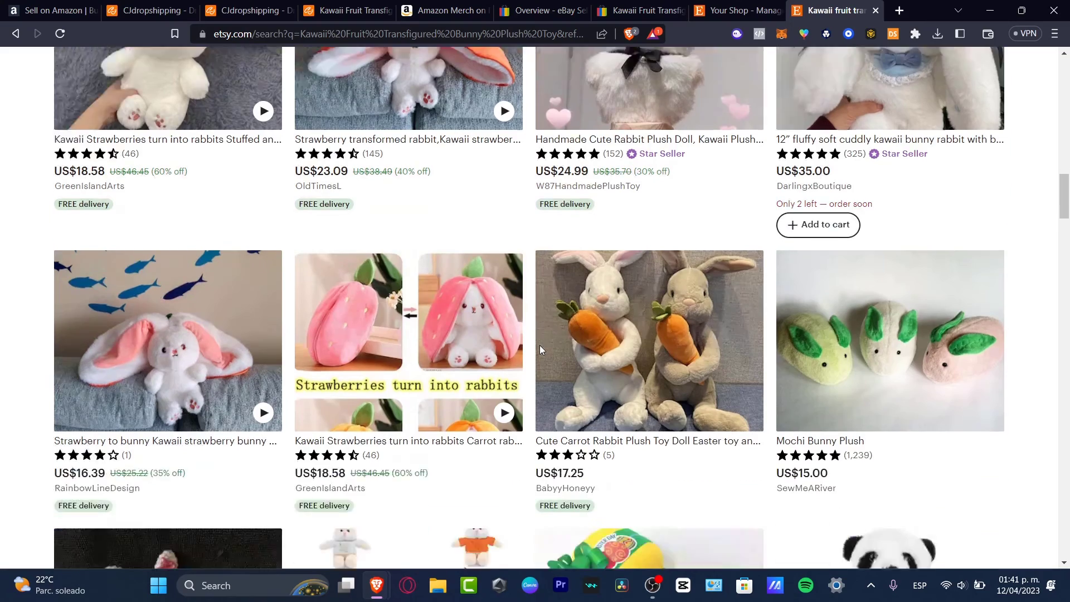
scroll(540, 350, "down", 2)
scroll(546, 390, "up", 7)
scroll(556, 438, "up", 8)
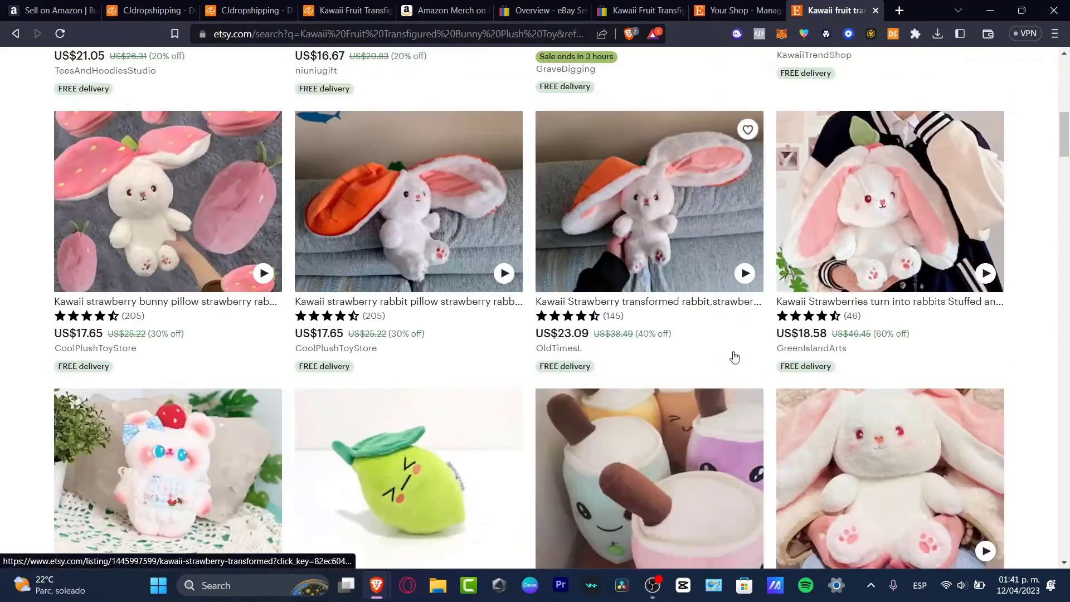
mouse_move(890, 200)
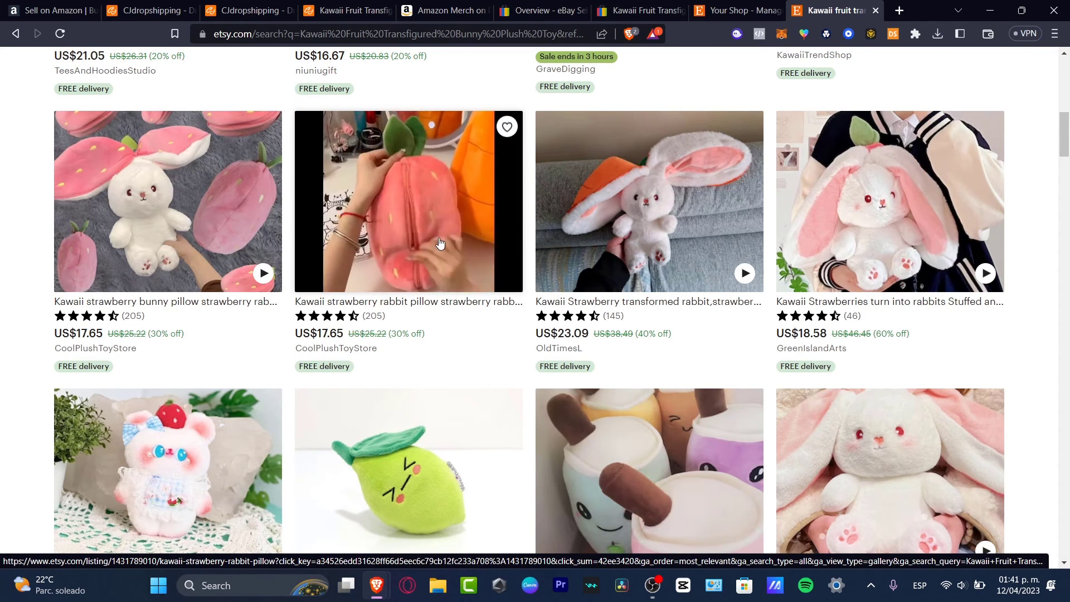
- Try listing the CJdropshipping bunny plush, then dismiss the authorization-failed alert and Listing form
left_click(646, 8)
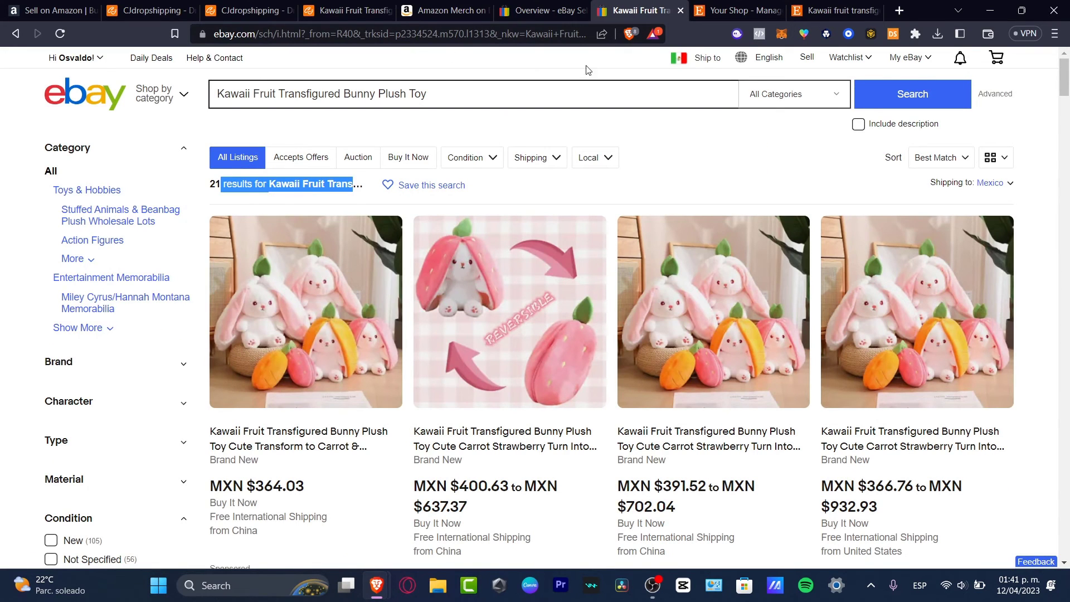
left_click(344, 5)
scroll(702, 301, "down", 4)
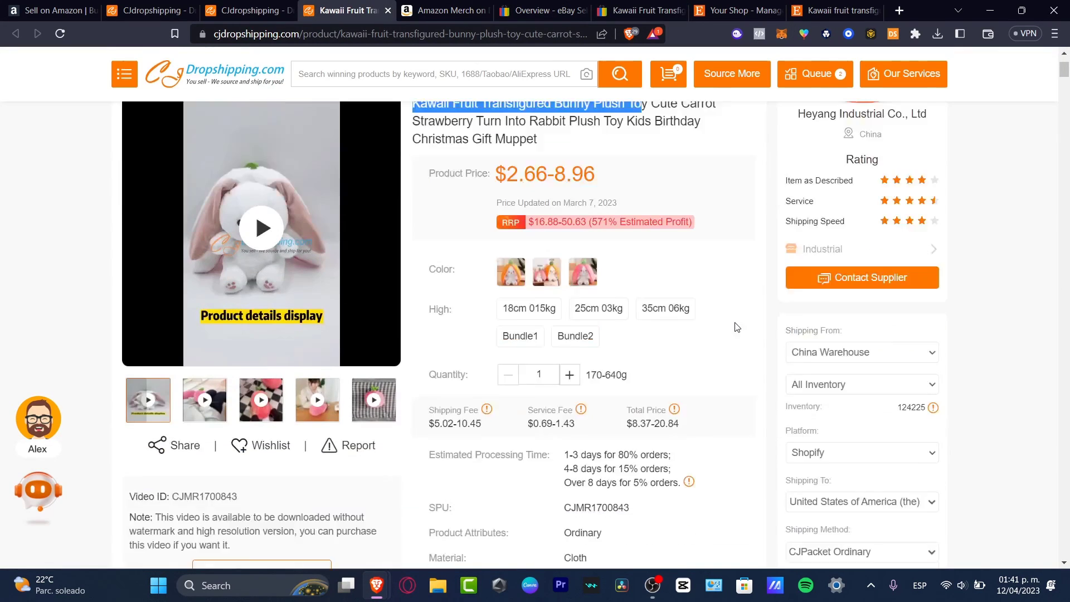
left_click(602, 524)
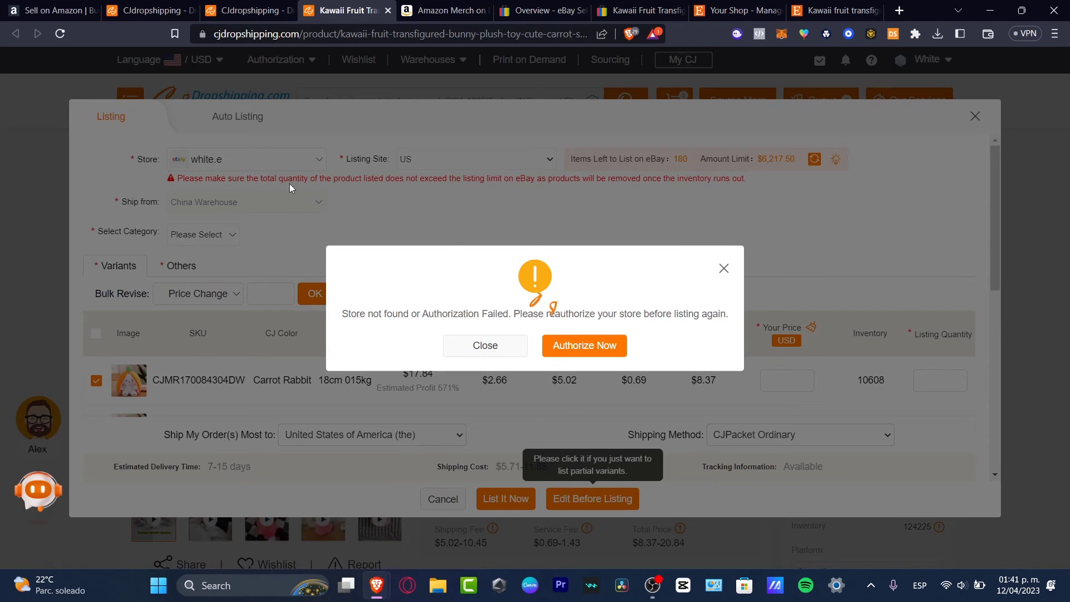
left_click(478, 352)
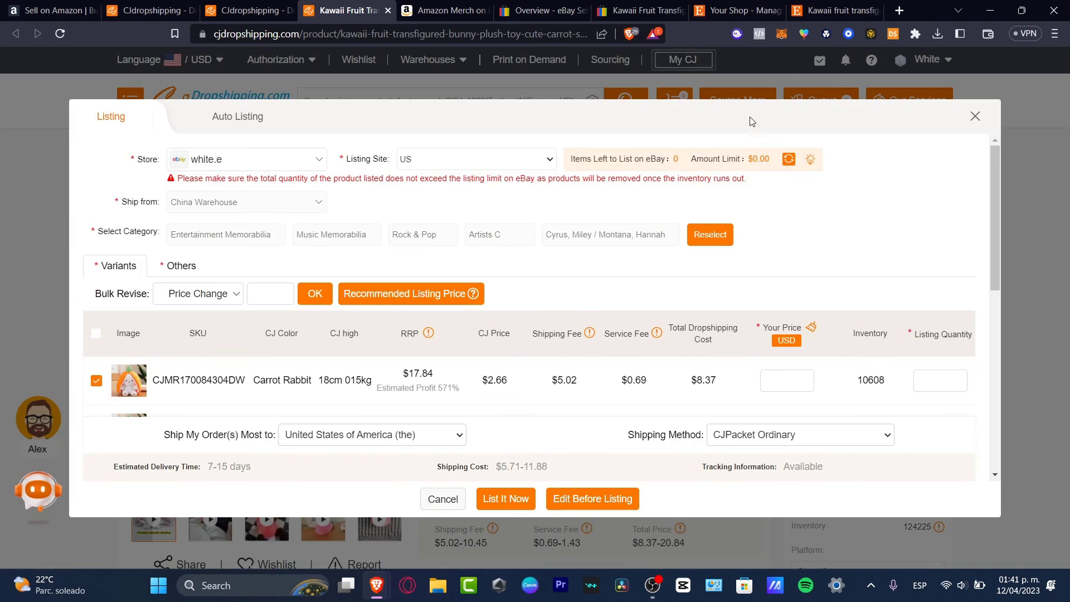
left_click(976, 117)
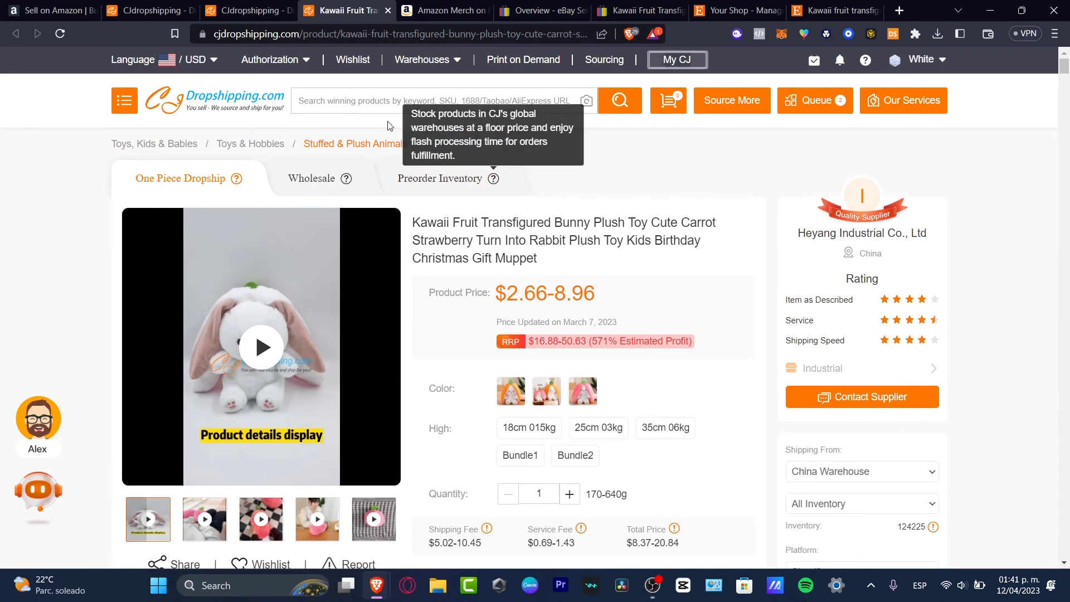
mouse_move(275, 59)
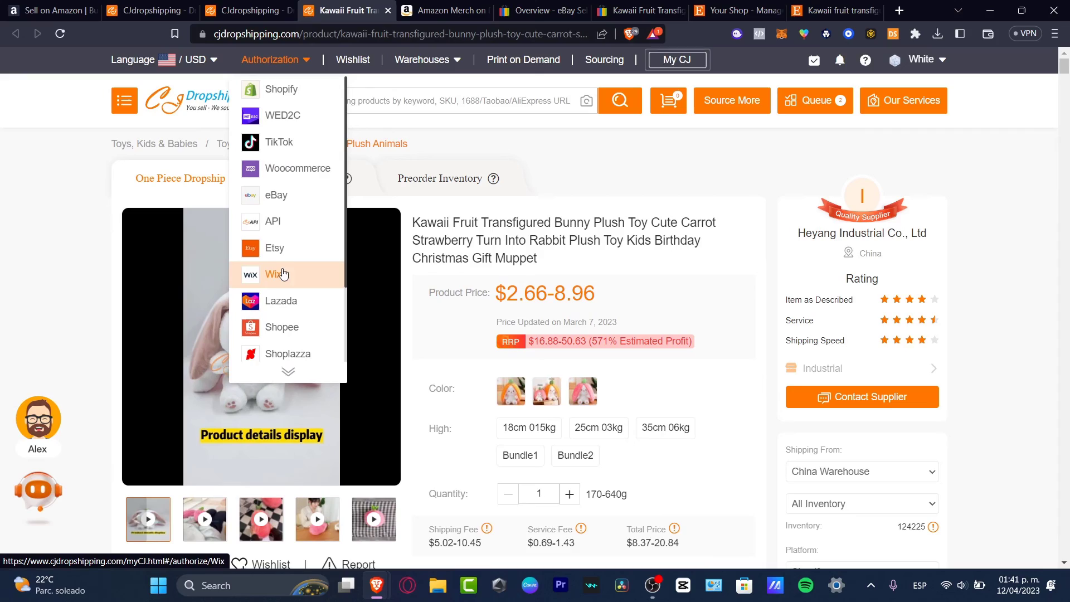
- Authorize CJdropshipping to access the Etsy store
left_click(277, 248)
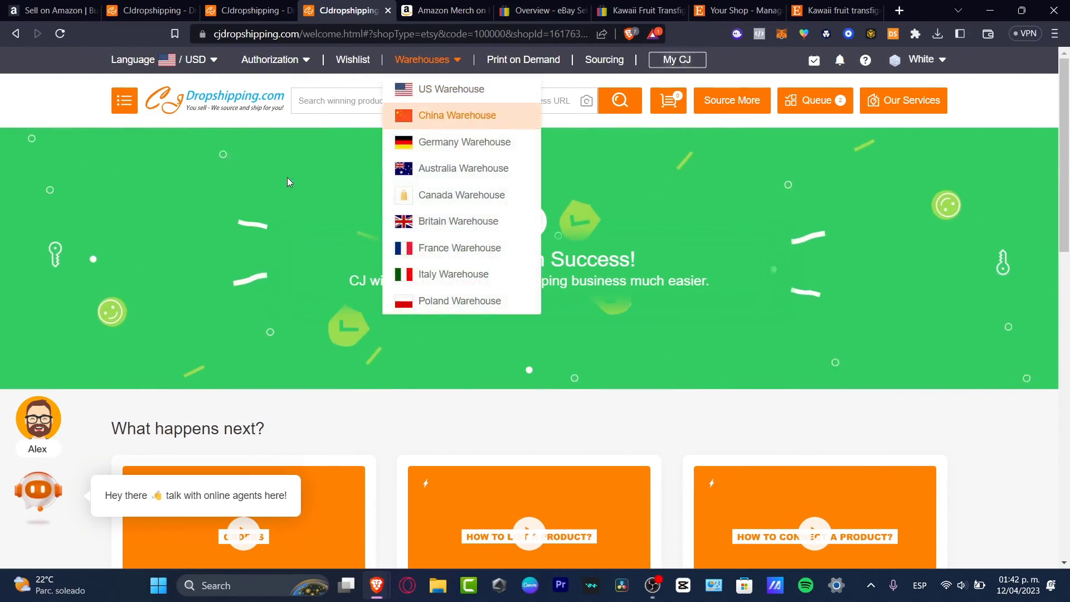
scroll(449, 390, "down", 7)
scroll(449, 391, "down", 4)
scroll(449, 394, "up", 10)
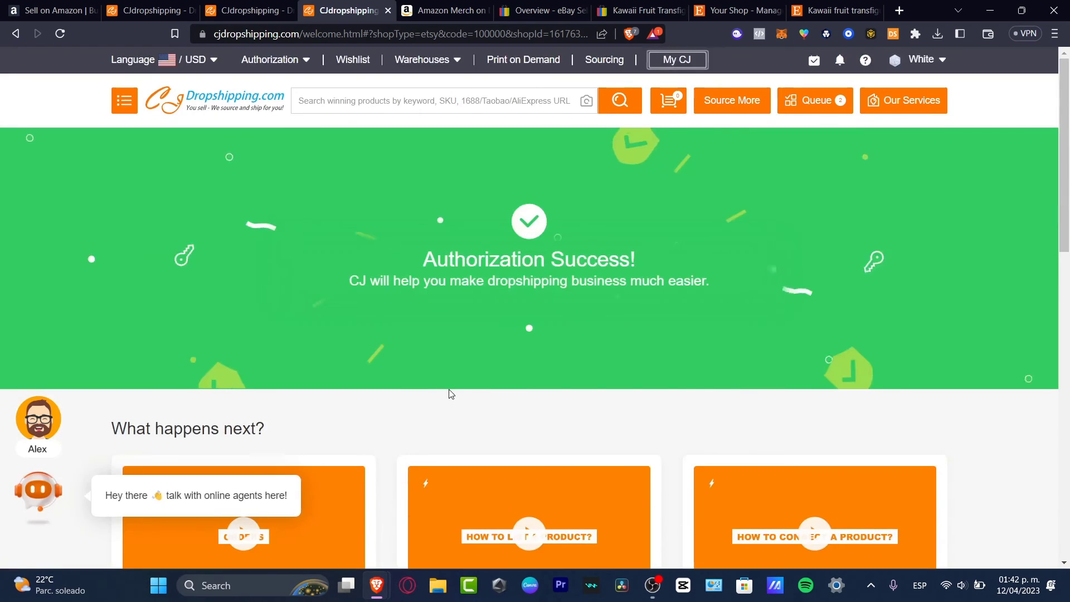
left_click(446, 12)
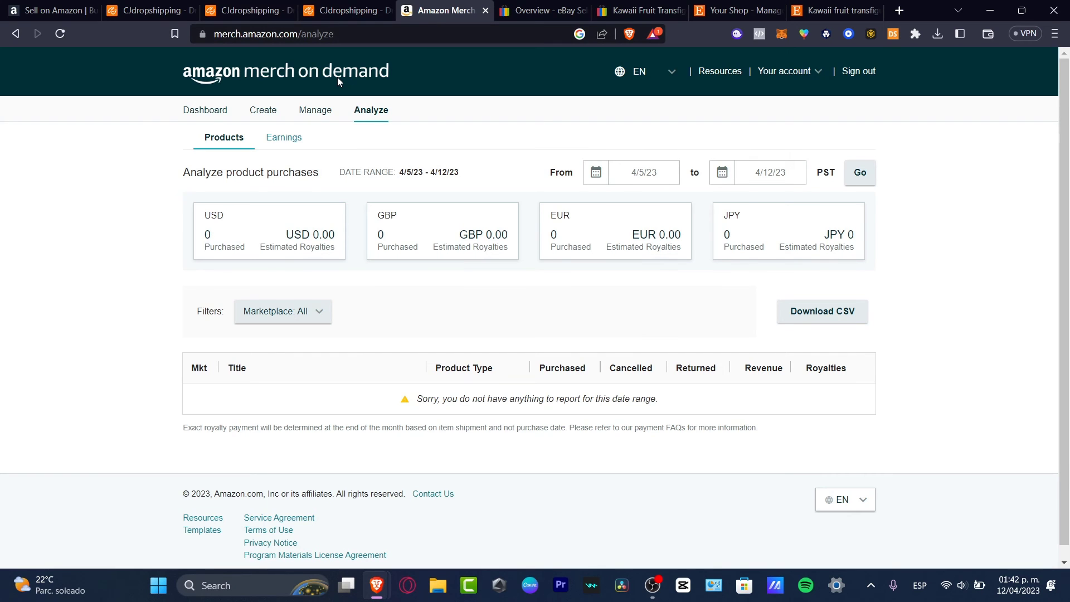
left_click(538, 10)
left_click(310, 6)
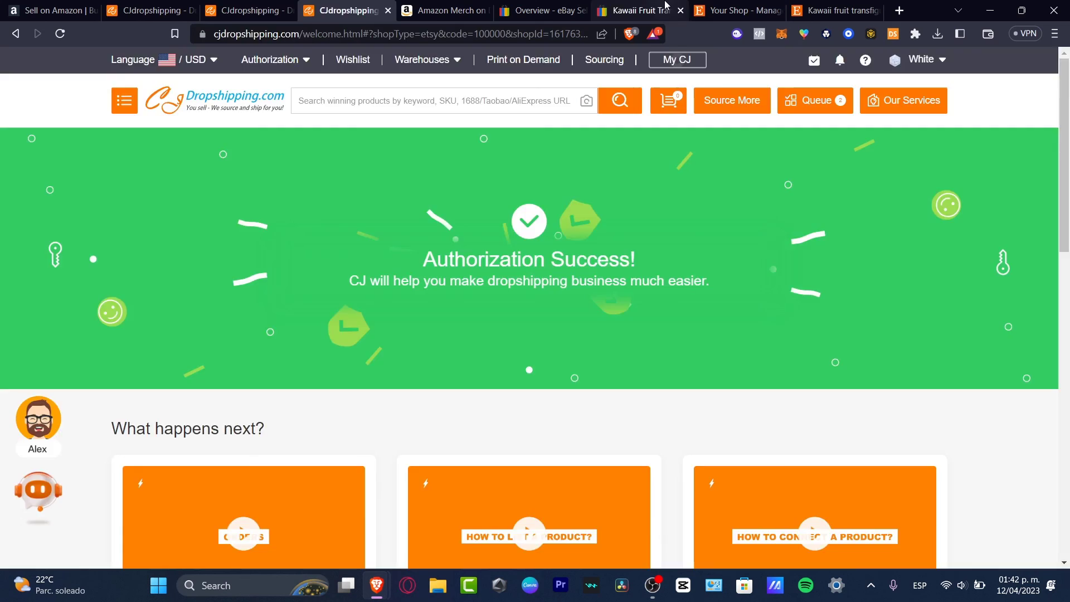
left_click(642, 10)
left_click(725, 6)
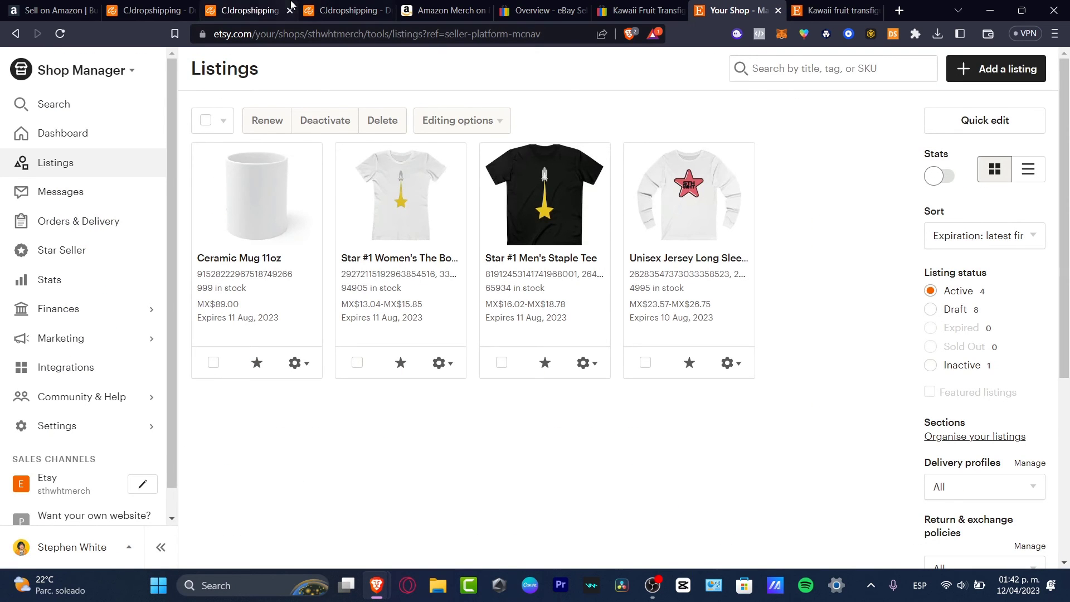
left_click(374, 6)
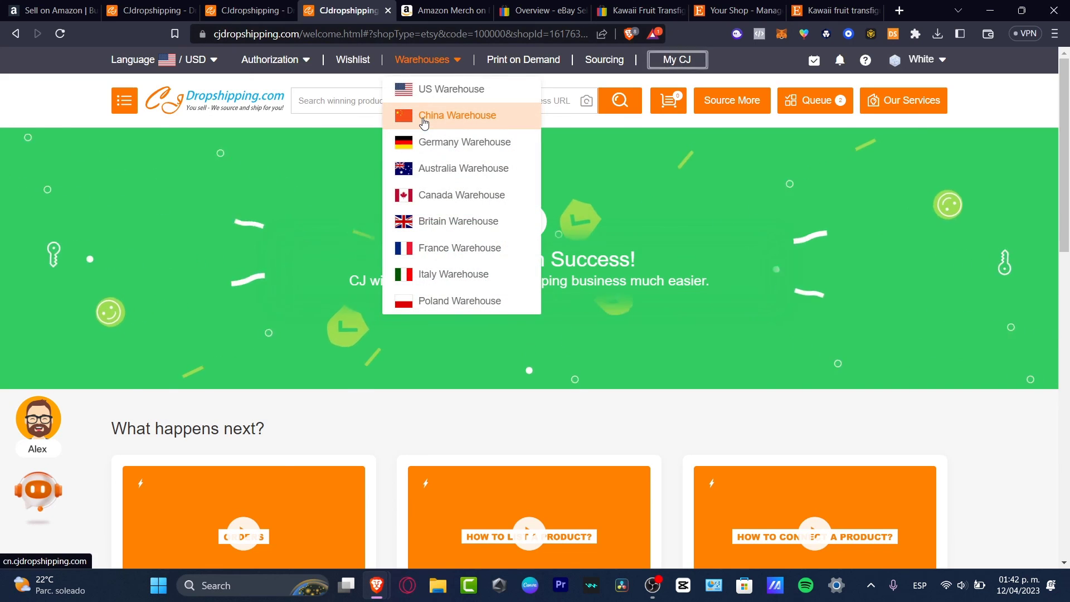